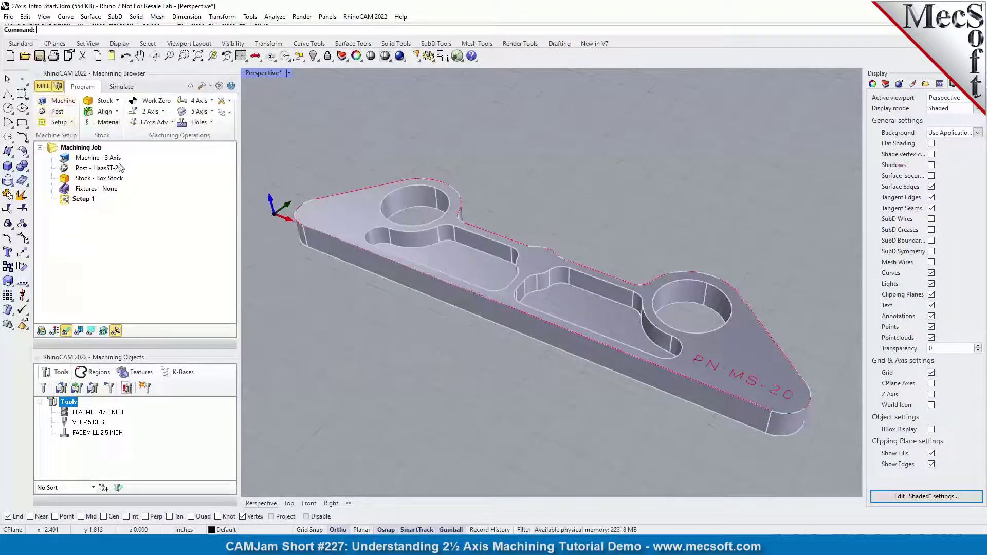
- Check the number of axes in the machine tool definition and accept it as a 3 Axis machine
left_click(62, 103)
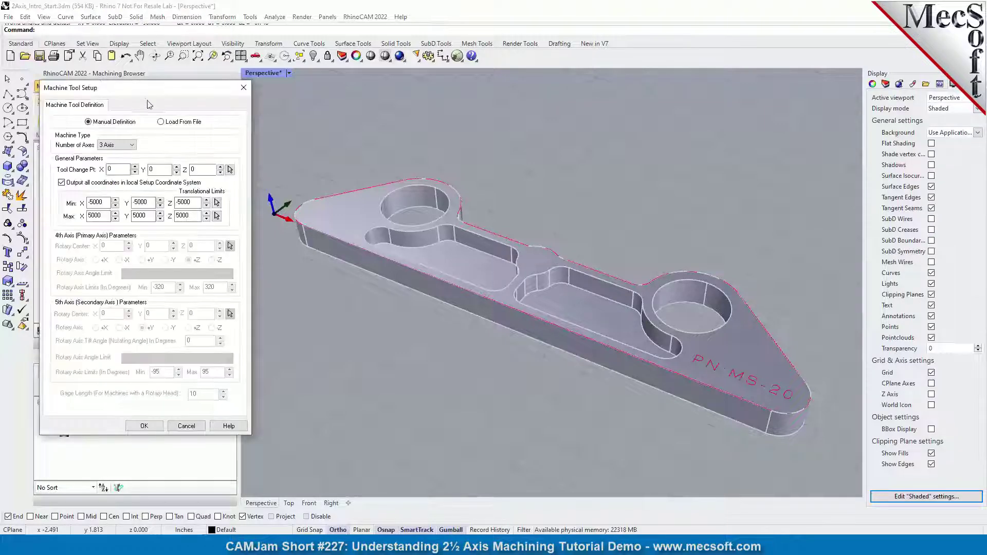
left_click_drag(145, 88, 161, 106)
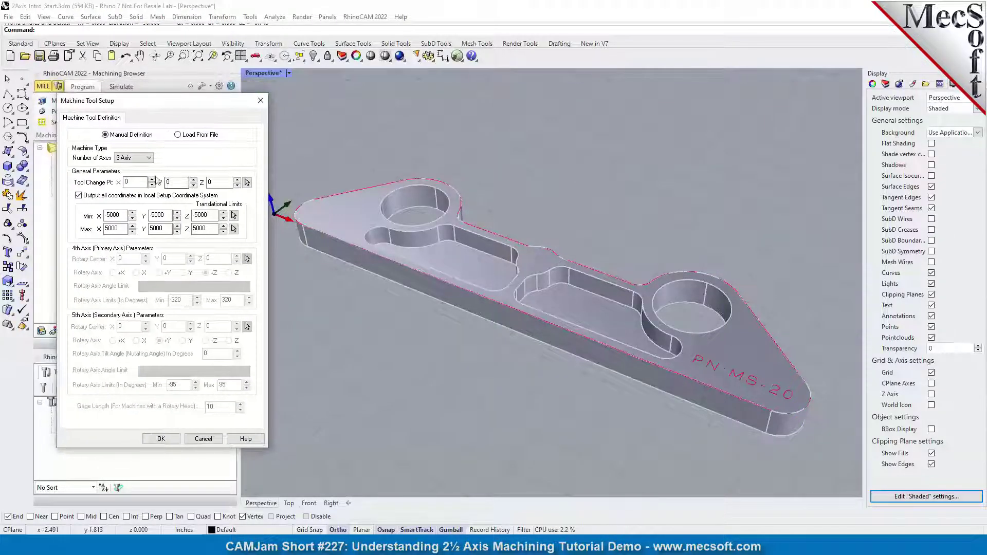
left_click(135, 158)
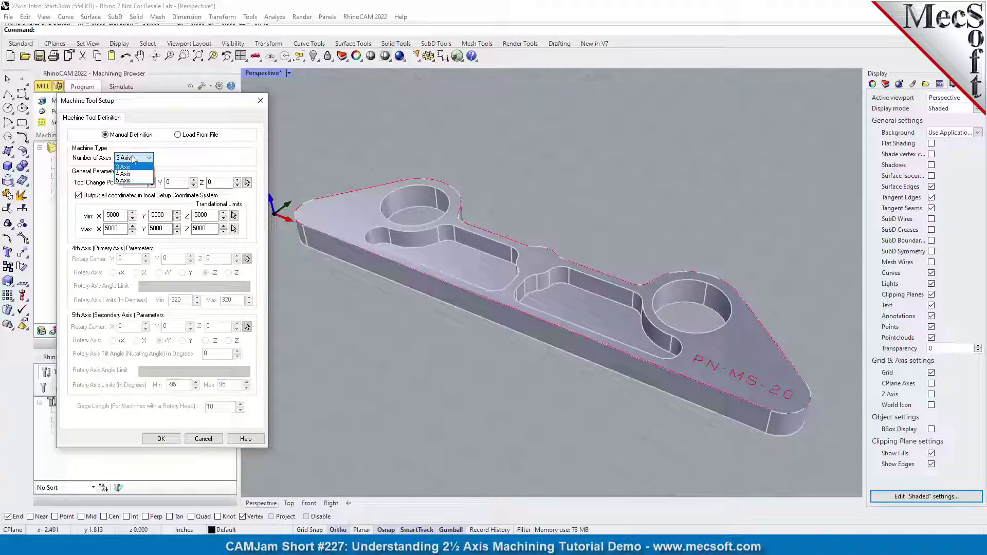
left_click(179, 157)
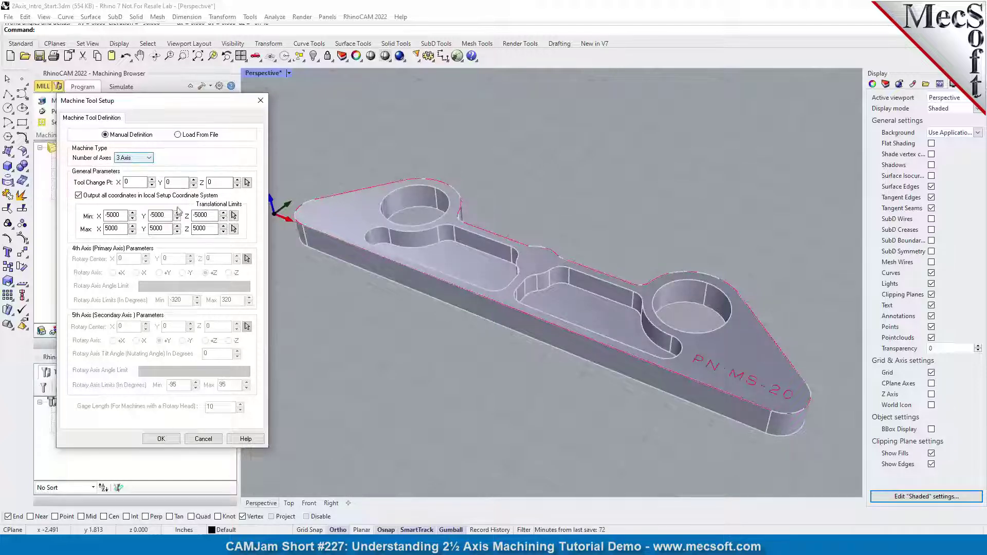
left_click(163, 439)
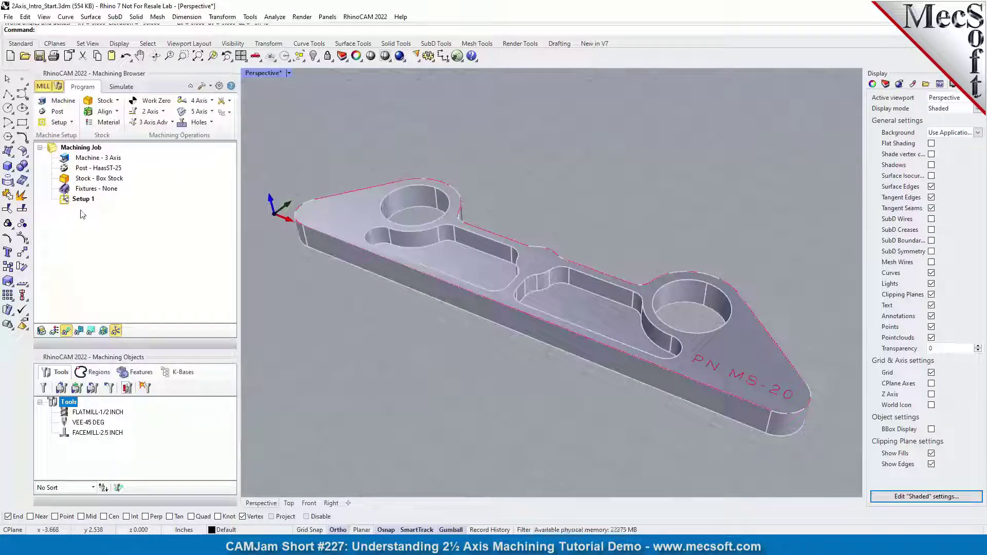
- Toggle the machine coordinate system display for Setup 1 and show it together with the world coordinate system
left_click(66, 200)
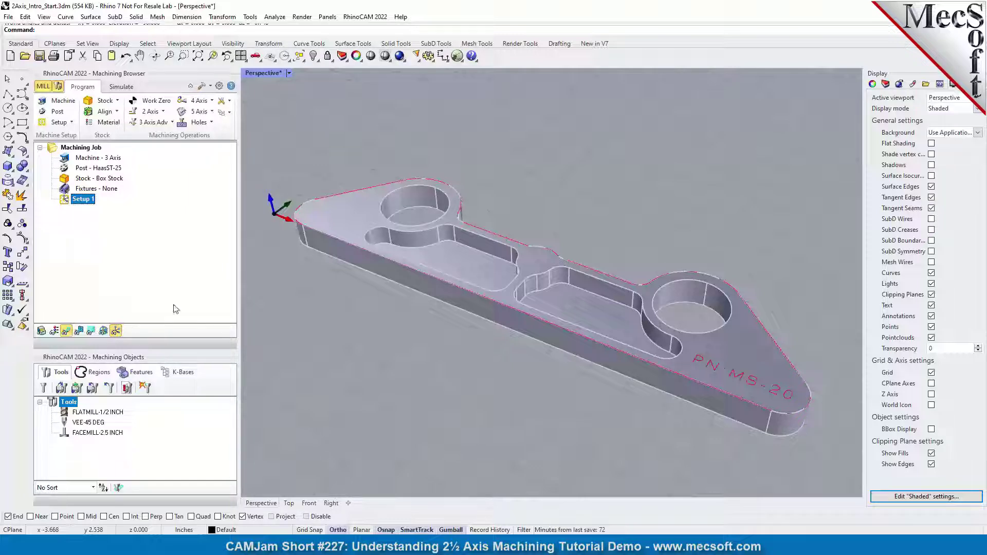
left_click(117, 332)
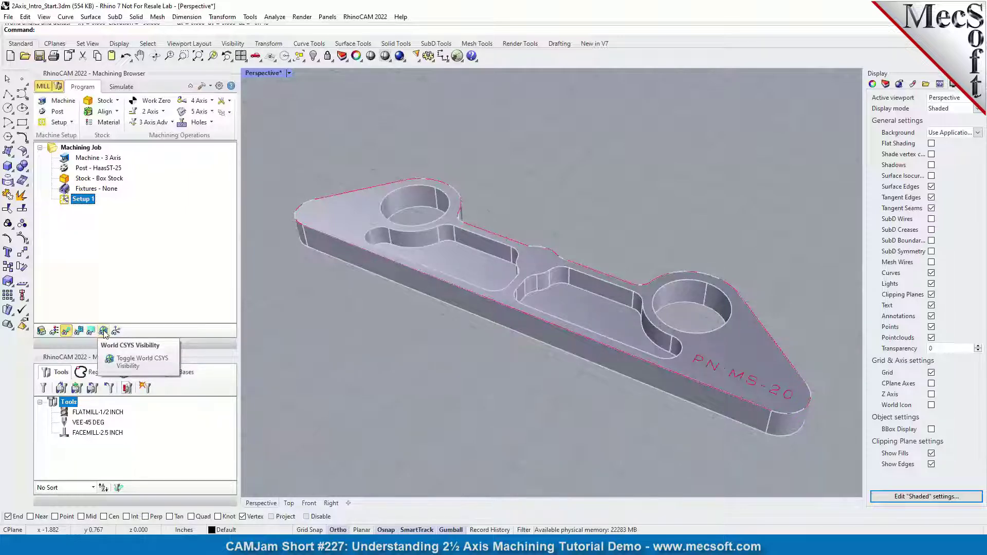
left_click(104, 331)
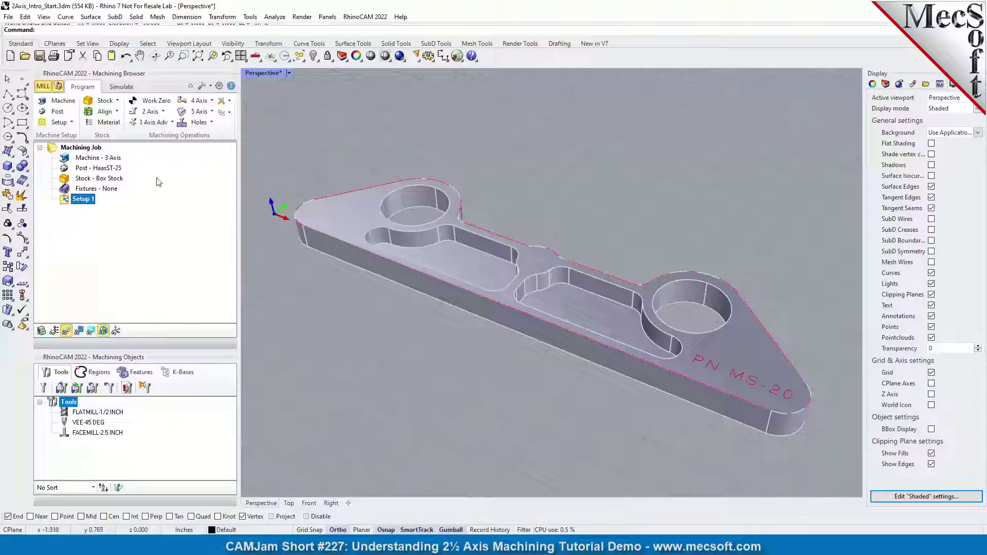
left_click(115, 332)
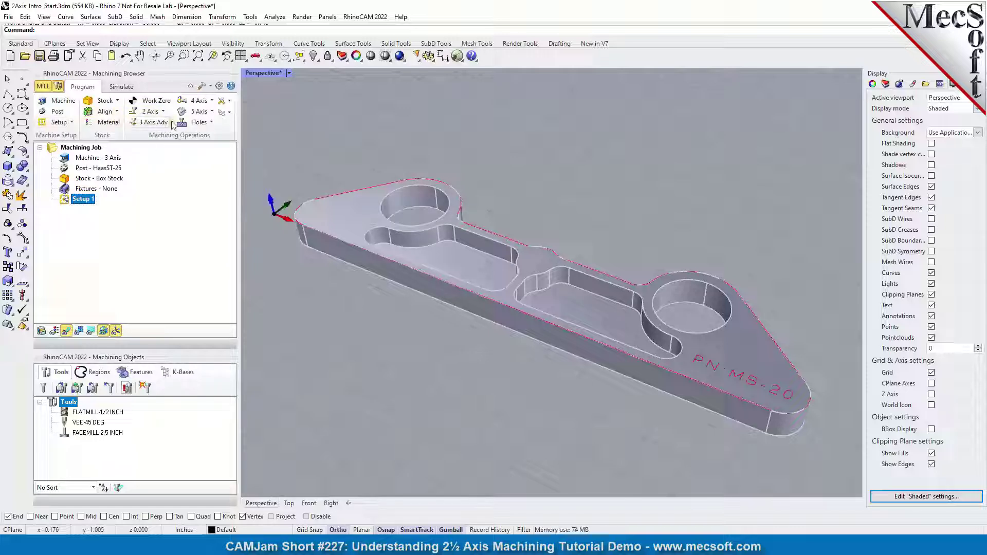
- Start a 2 1/2 Axis Face Top operation with the FACEMILL-2.5 INCH tool and review its feeds, speeds and clearance plane
left_click(150, 112)
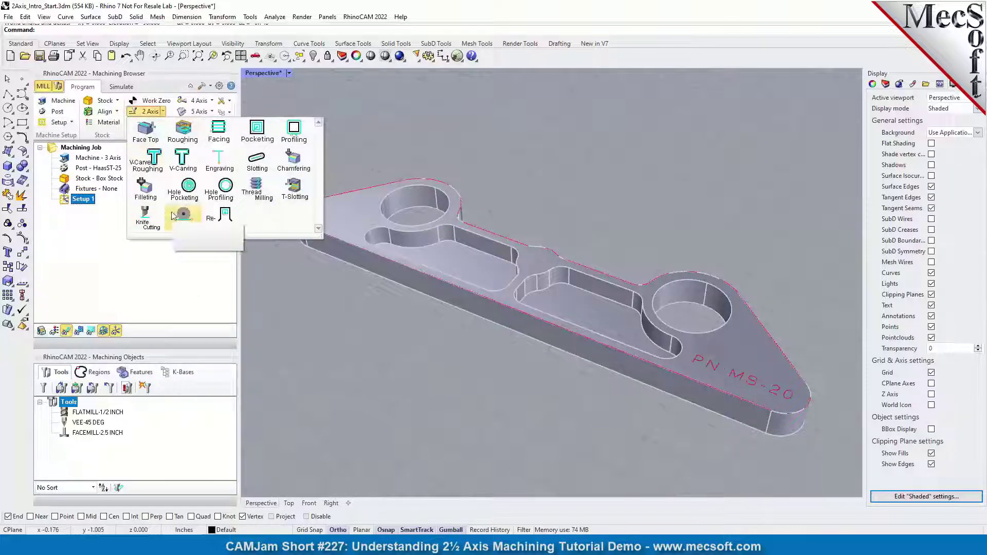
left_click(150, 139)
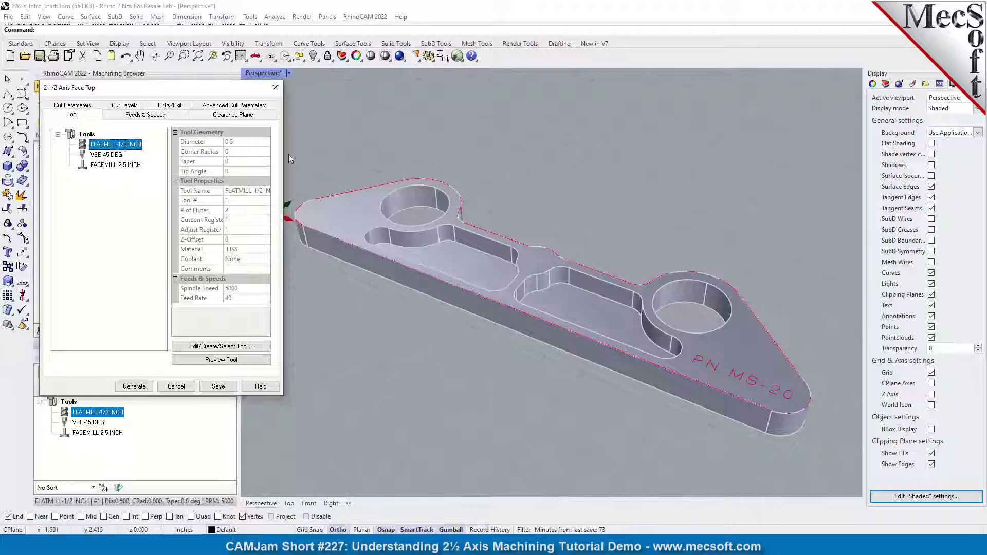
left_click(105, 165)
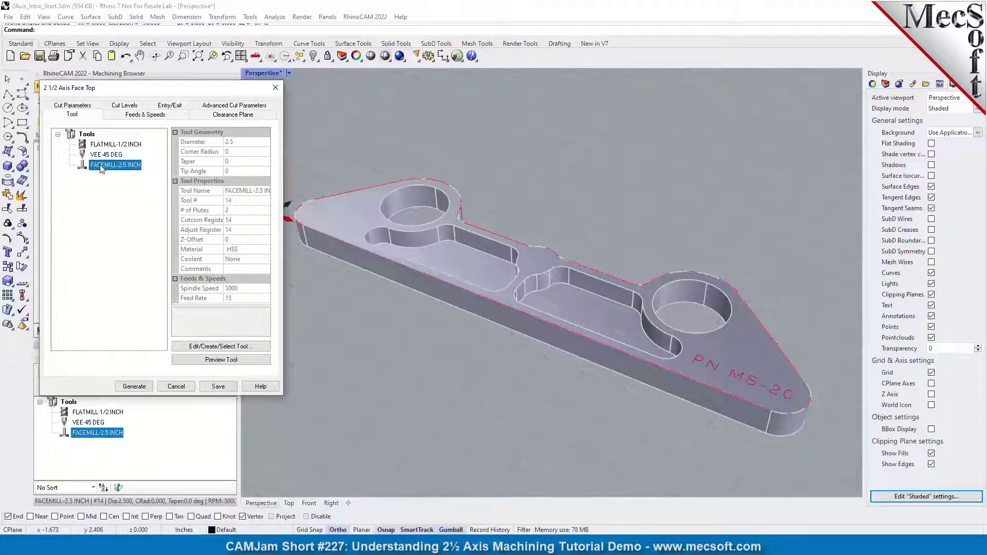
left_click(141, 115)
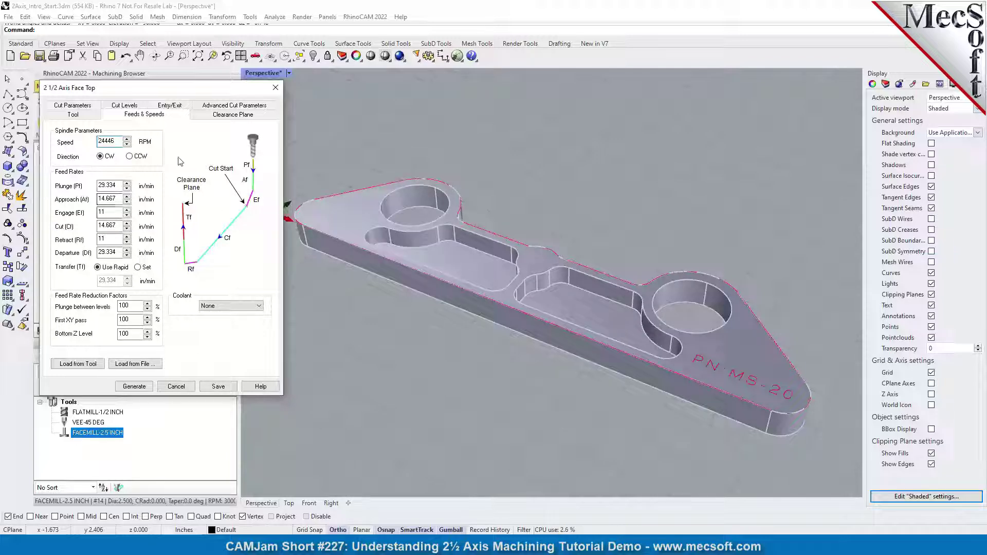
left_click(227, 119)
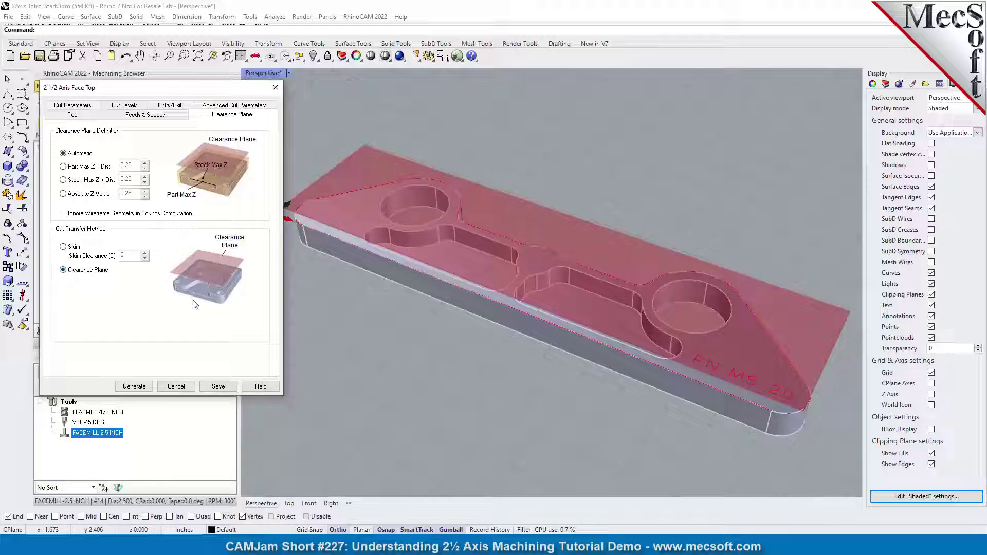
- Turn off Single Cut Only for the face top operation, review its cut levels, entry/exit and advanced settings, and generate the toolpath
left_click(64, 106)
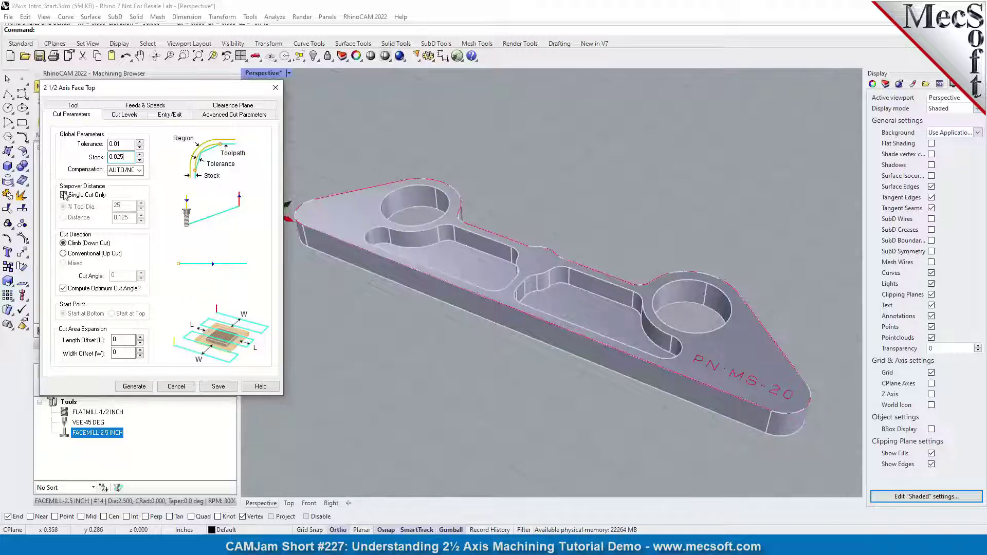
left_click(63, 195)
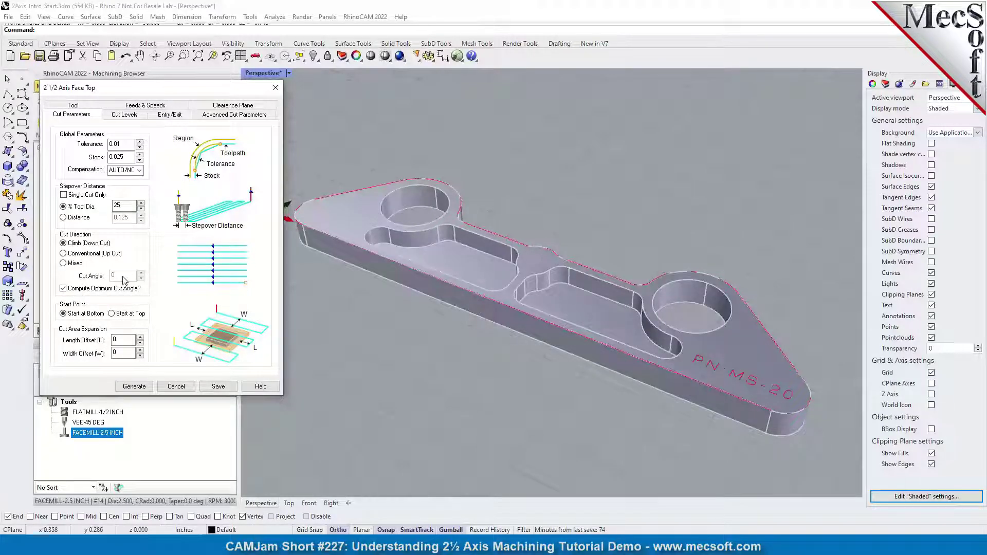
left_click(125, 115)
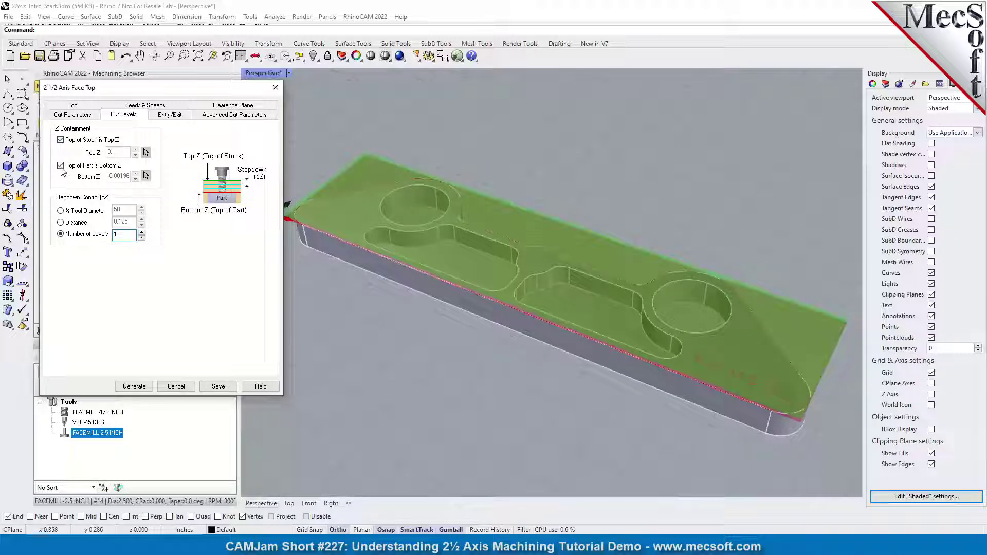
left_click(173, 115)
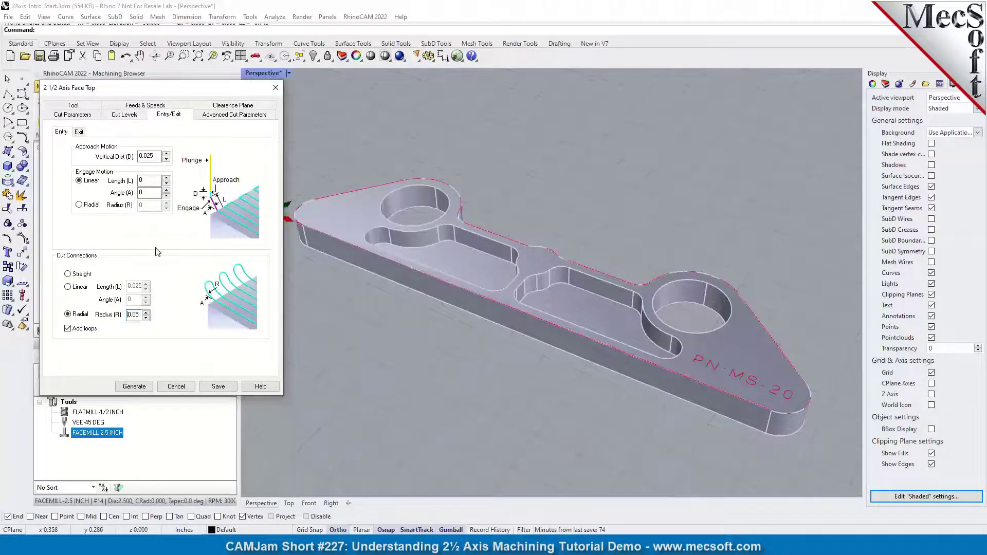
left_click(228, 115)
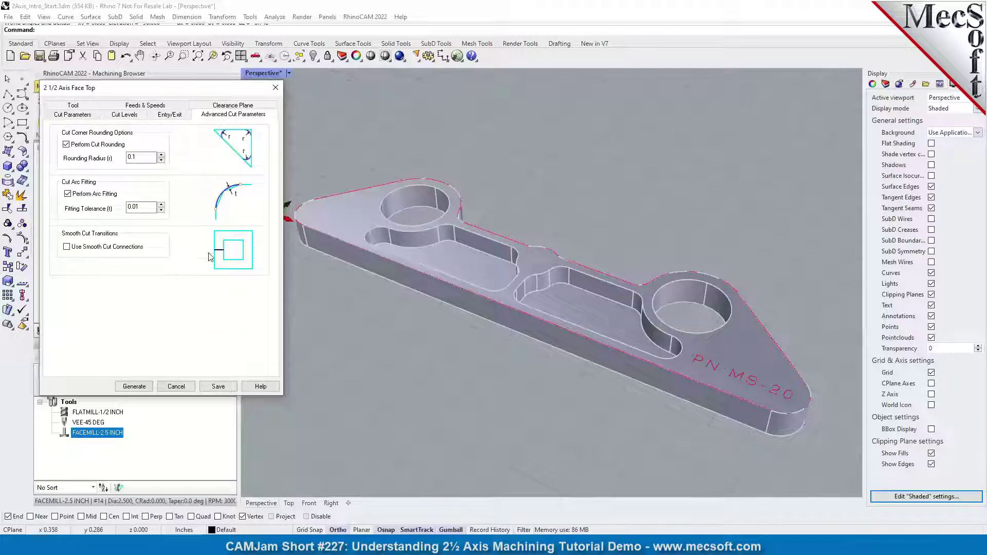
left_click(135, 386)
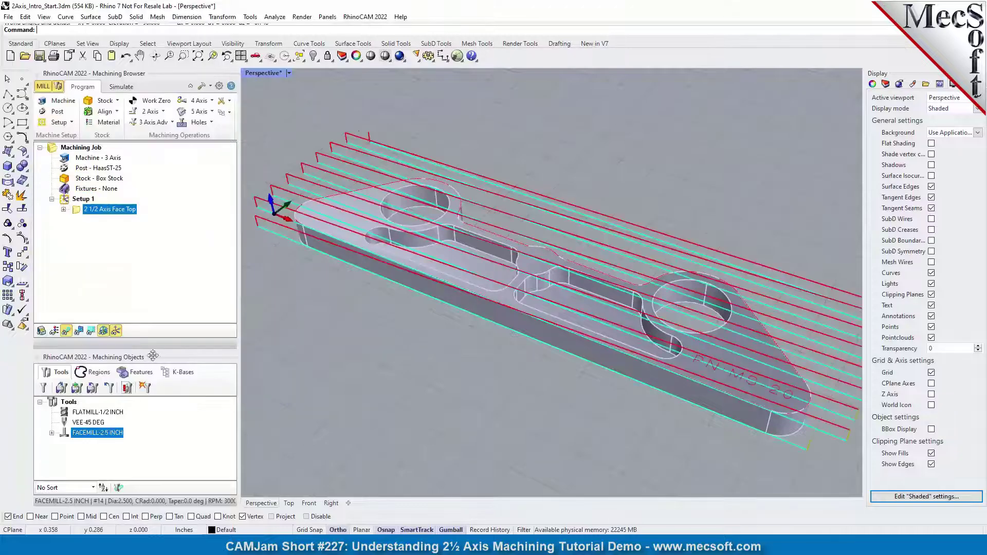
- Set the face top operation's cut direction to Mixed and regenerate its toolpath
mouse_move(481, 231)
right_mouse_down()
mouse_move(478, 268)
mouse_move(471, 209)
mouse_move(522, 199)
mouse_move(524, 180)
mouse_move(486, 221)
right_mouse_up()
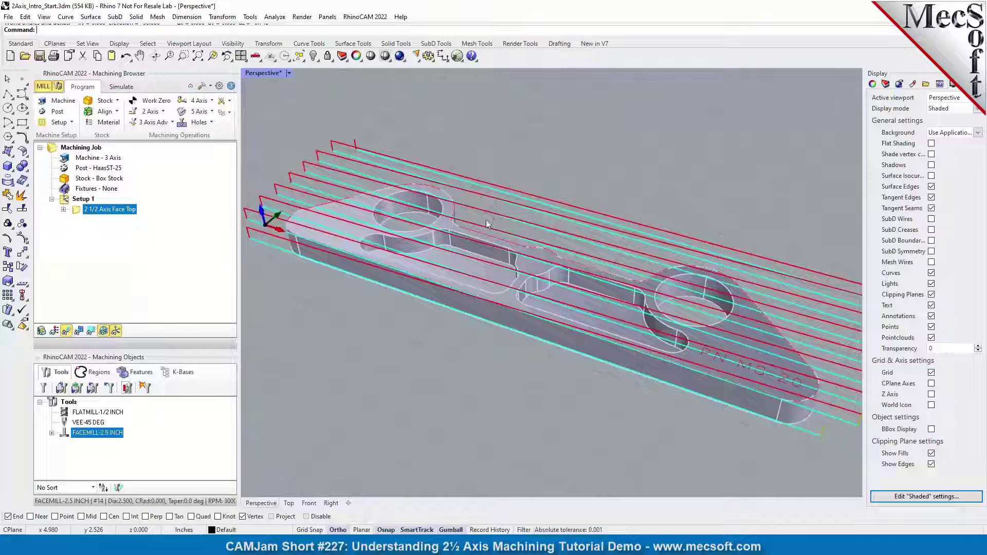
double_click(79, 211)
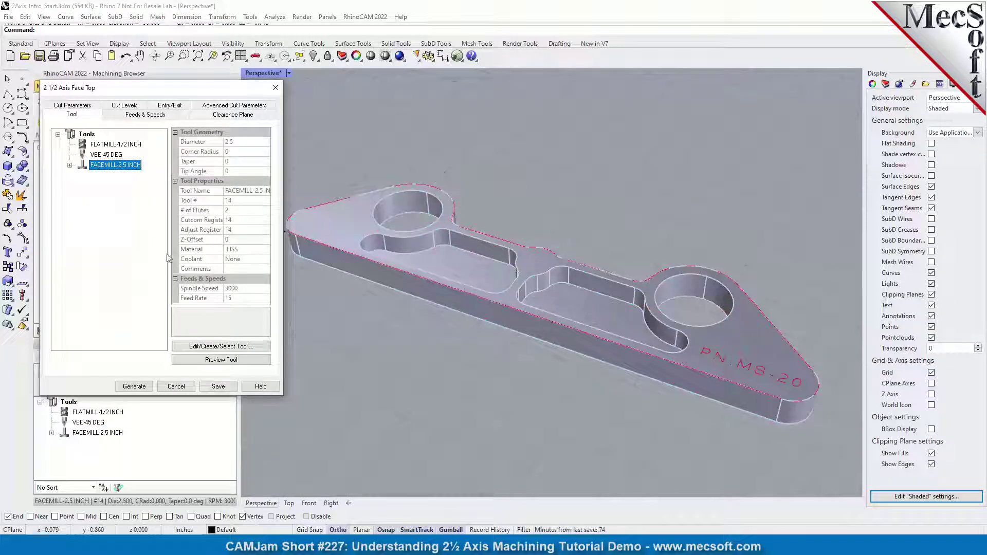
left_click(87, 106)
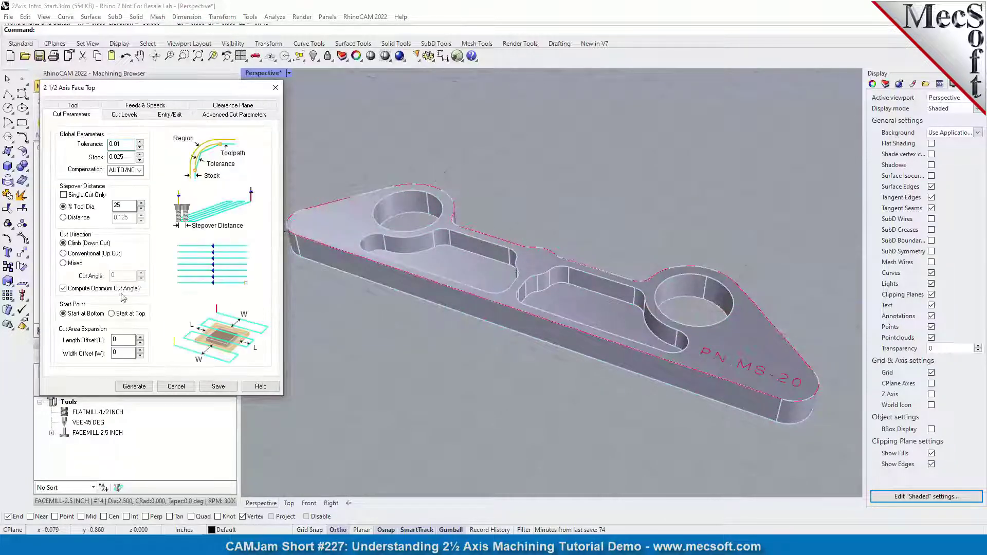
left_click(63, 263)
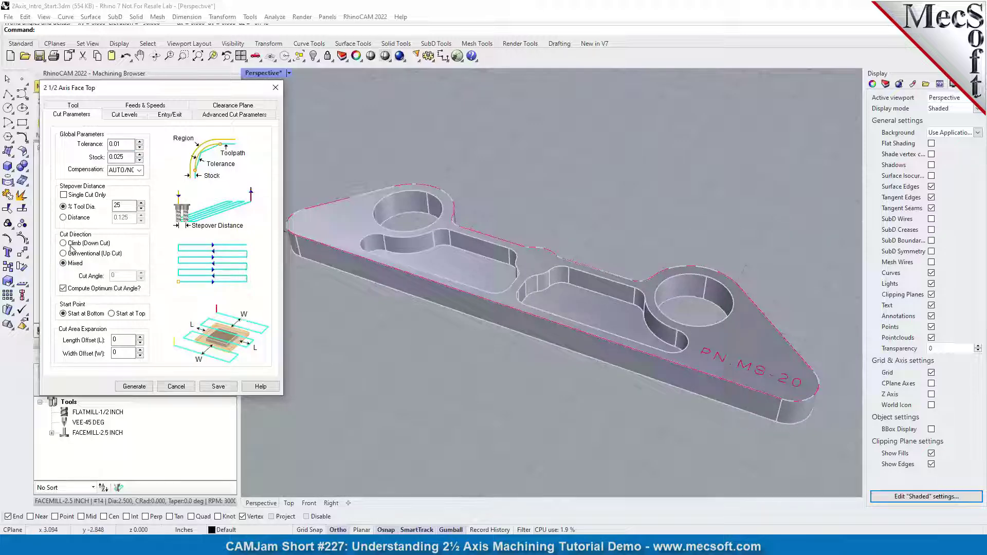
left_click(134, 386)
- Simulate the face top operation with Simulate by Moves off, starting at a reduced speed and raising it to maximum during playback
scroll(518, 269, "down", 2)
right_click_drag(517, 265, 424, 257)
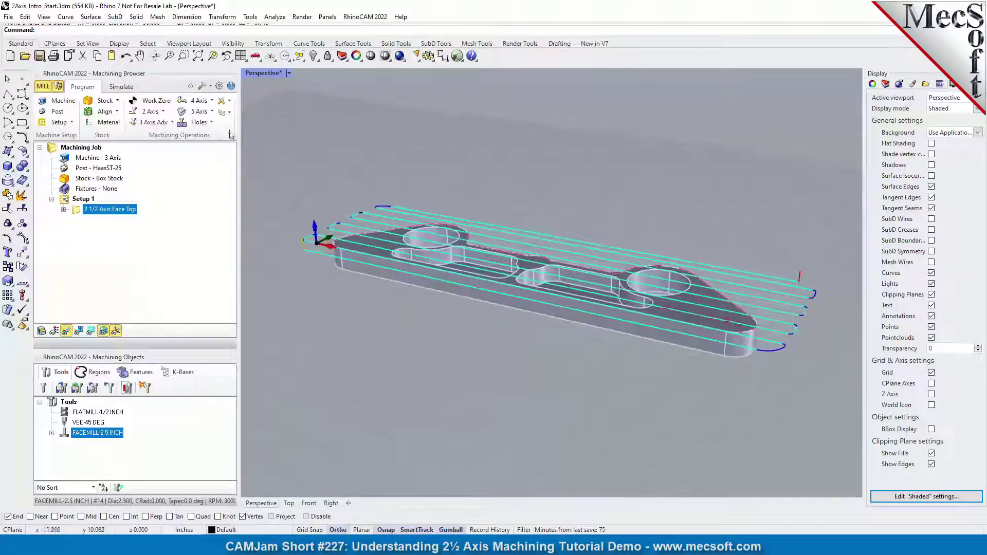
left_click(122, 87)
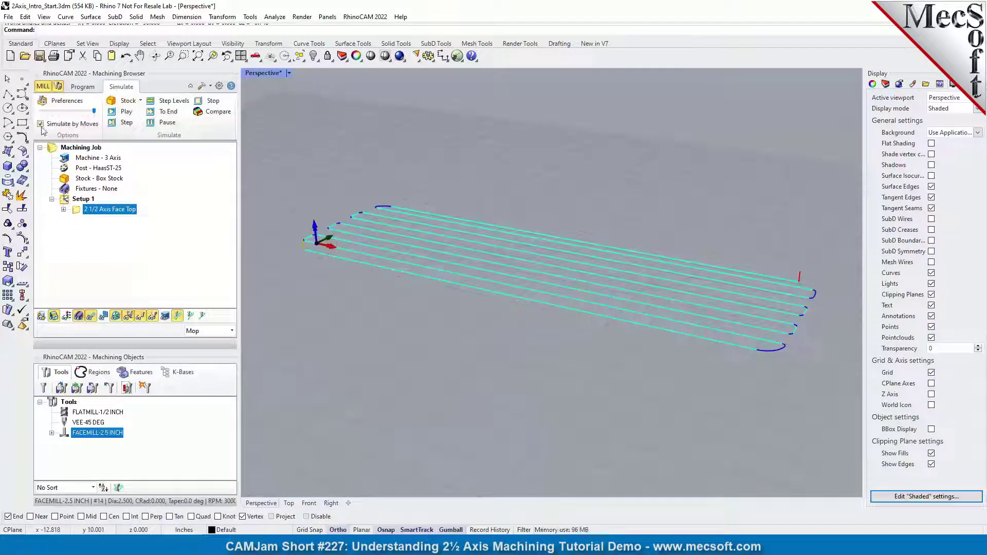
left_click(92, 124)
left_click_drag(94, 111, 58, 119)
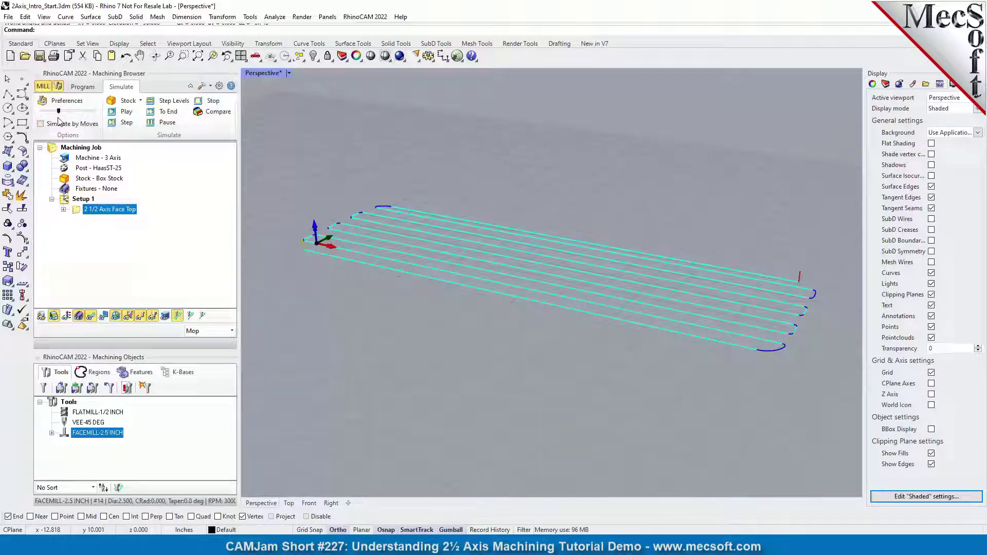
left_click(124, 111)
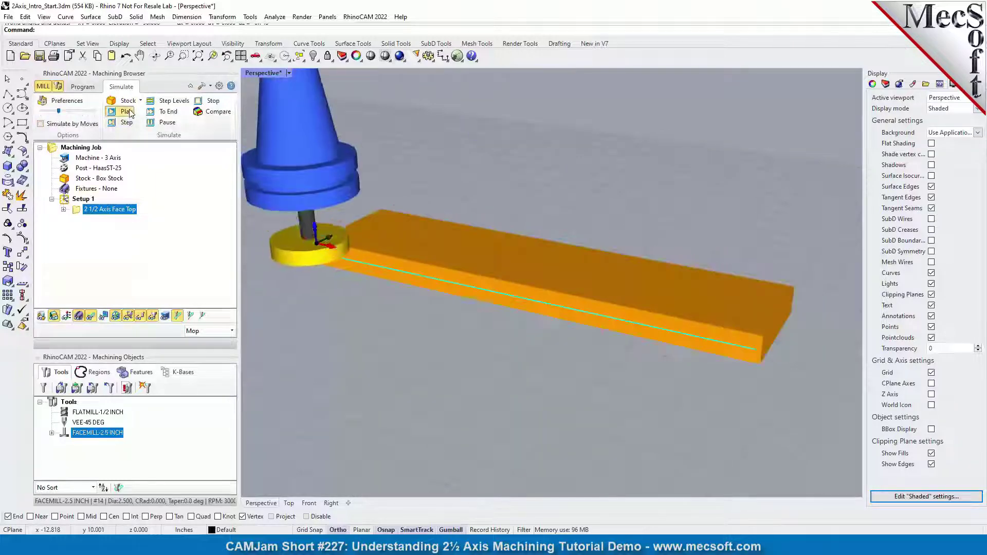
left_click(83, 110)
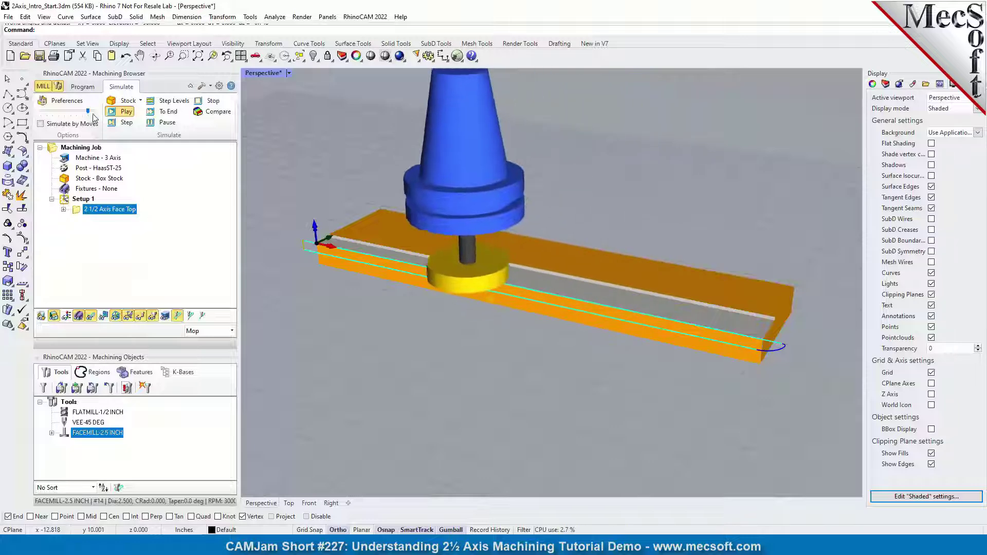
left_click(95, 111)
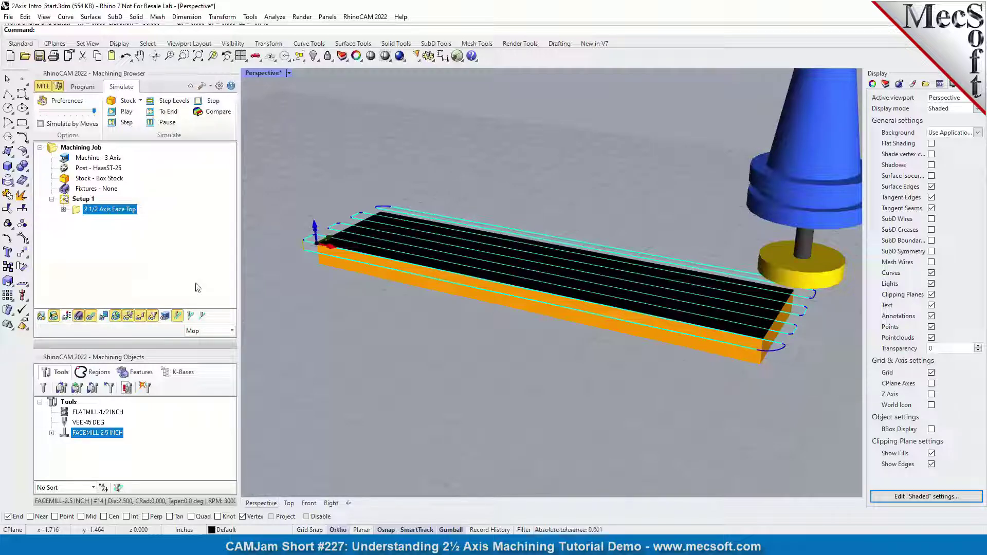
- Set the simulated stock coloring to Default and inspect the faced stock
left_click(232, 331)
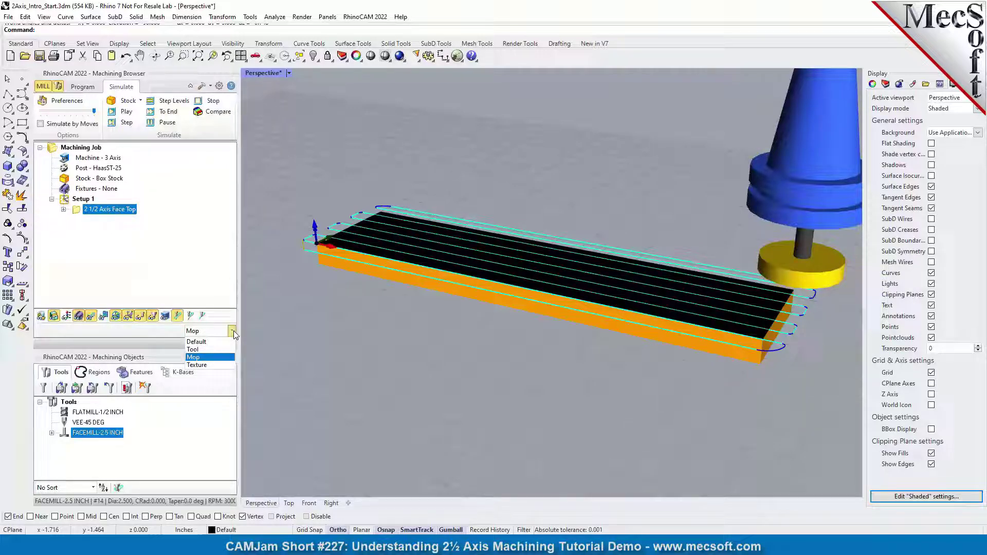
left_click(197, 341)
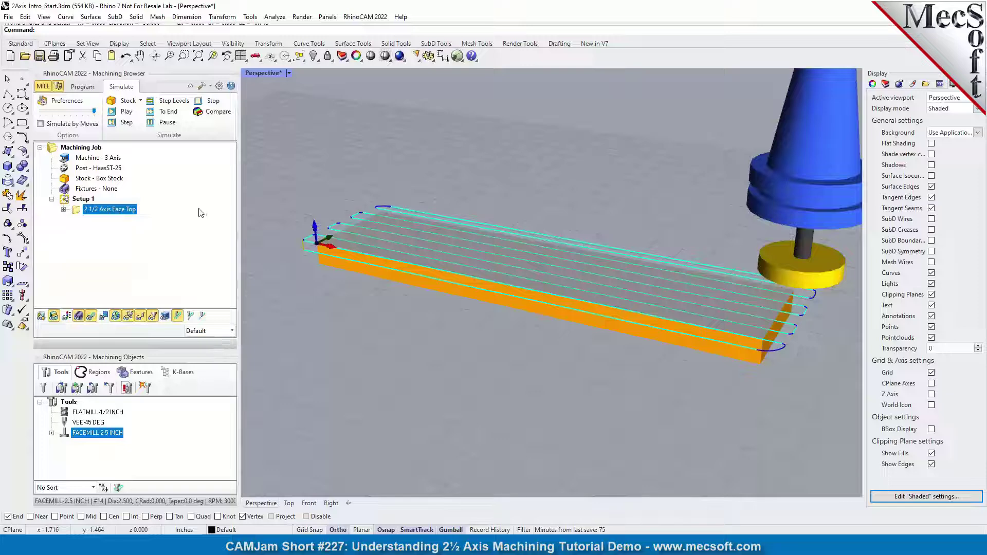
right_click_drag(521, 307, 536, 286)
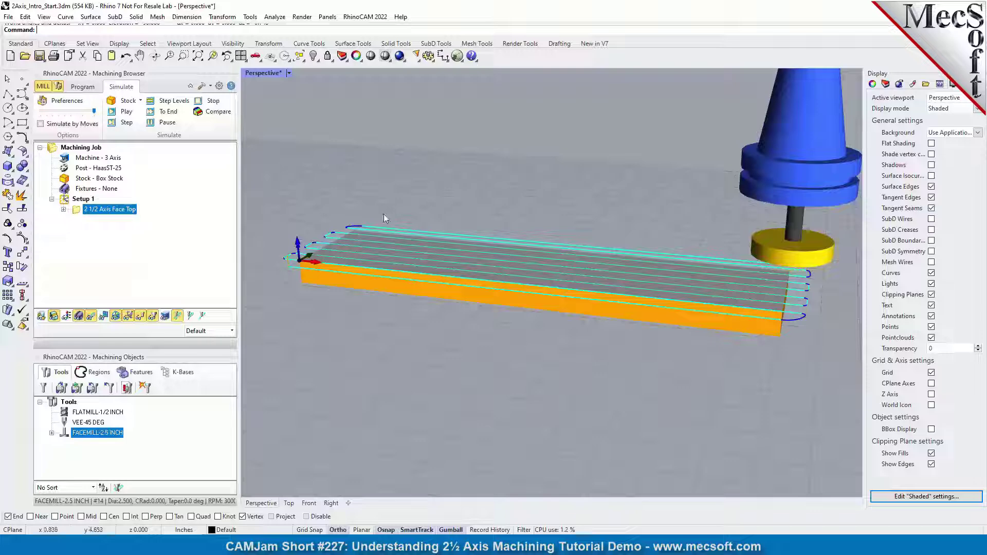
- Create a 2½ axis pocketing operation using the flat floors of both pockets as its machining regions
left_click(78, 86)
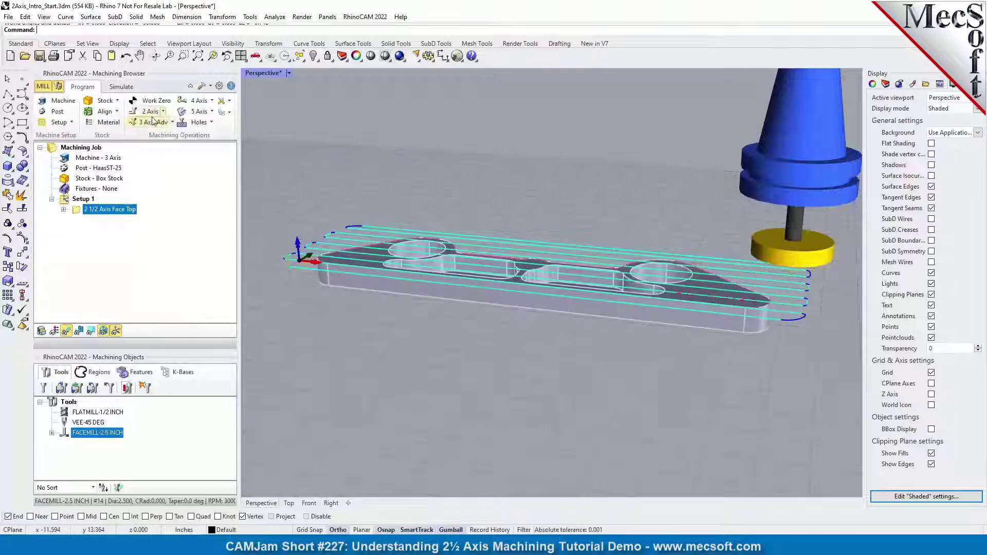
left_click(150, 111)
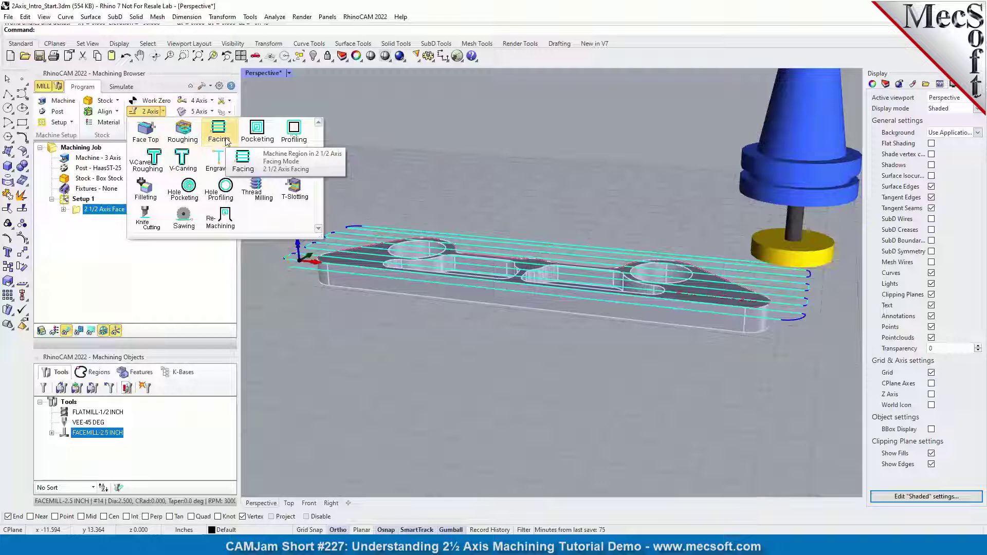
left_click(295, 320)
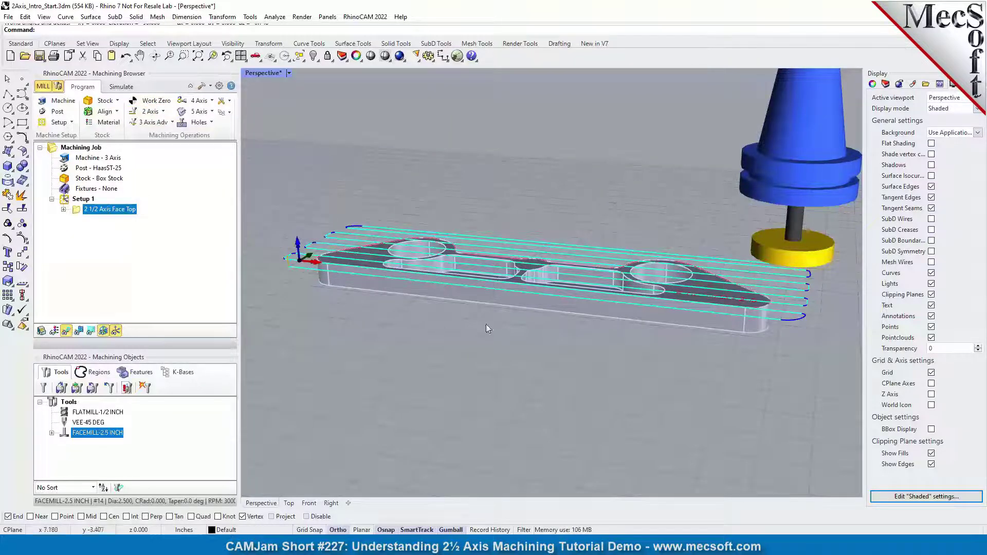
right_click_drag(486, 324, 459, 248)
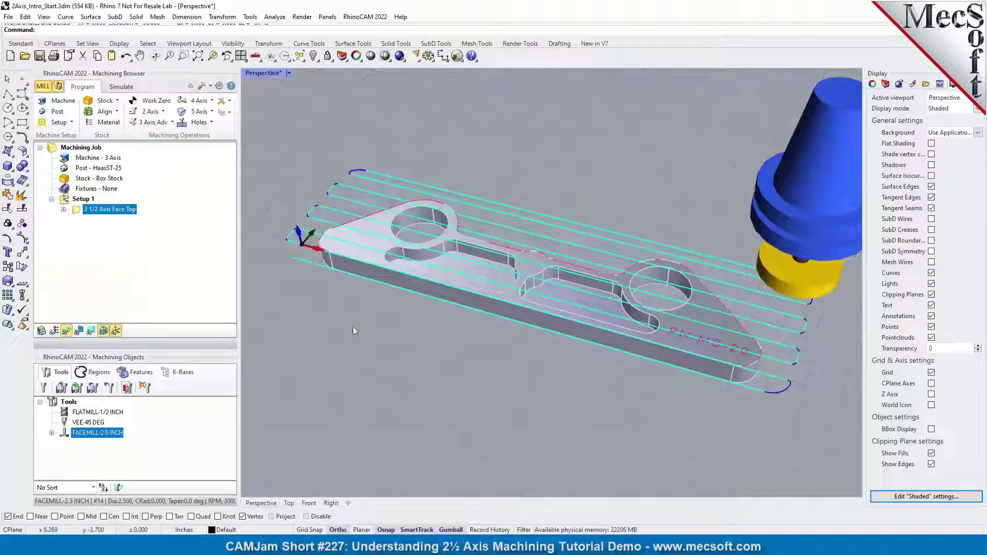
left_click(150, 111)
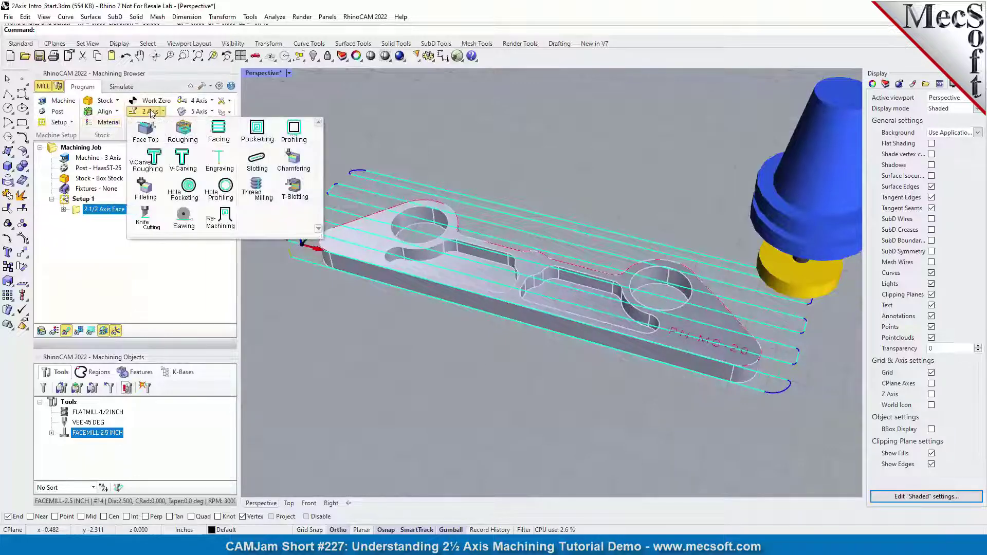
left_click(257, 131)
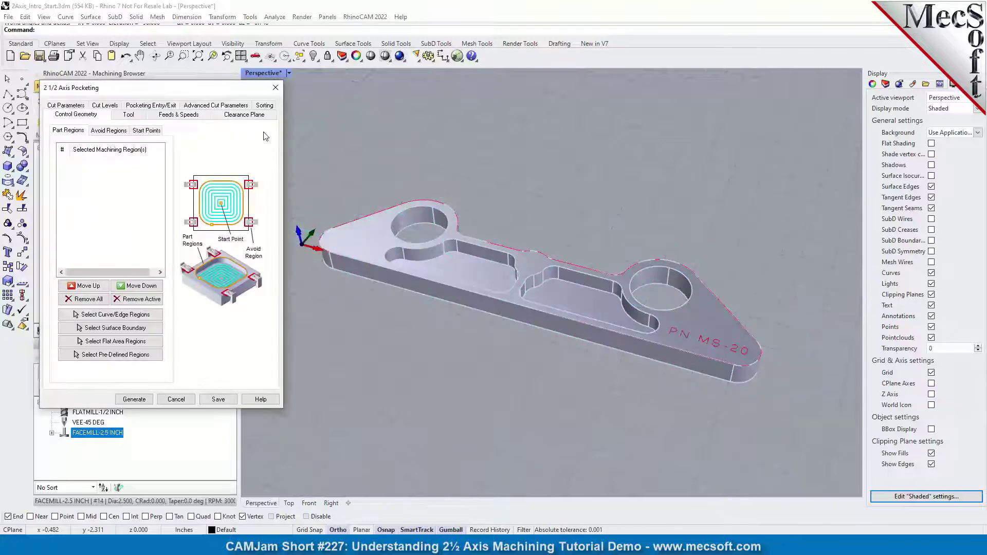
left_click_drag(187, 93, 201, 91)
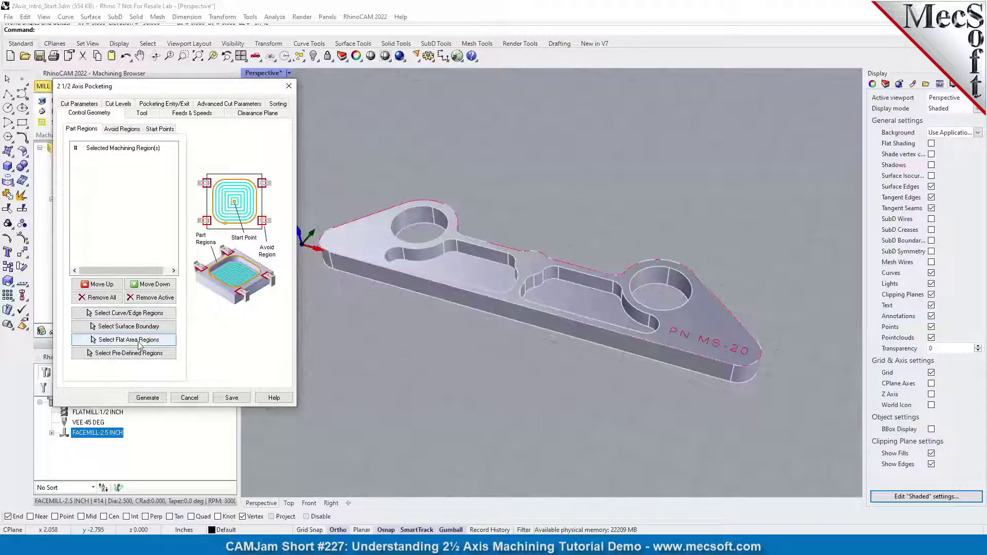
left_click(168, 343)
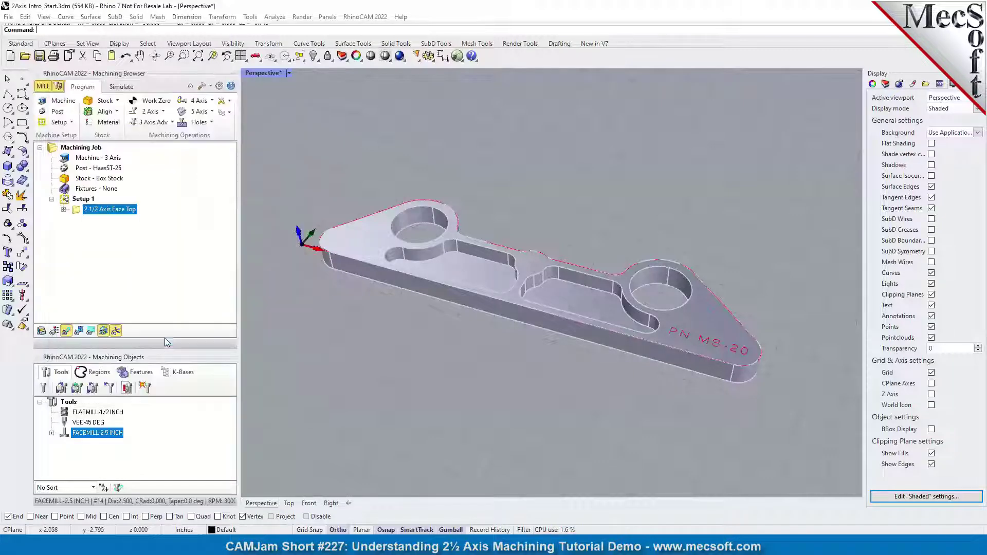
left_click(470, 275)
left_click(569, 298)
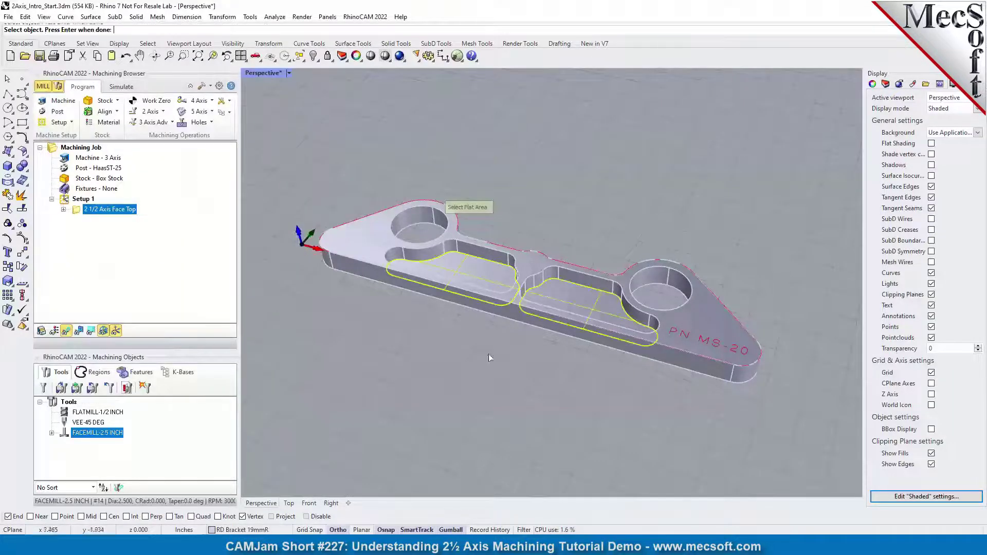
key("Return")
left_click(116, 158)
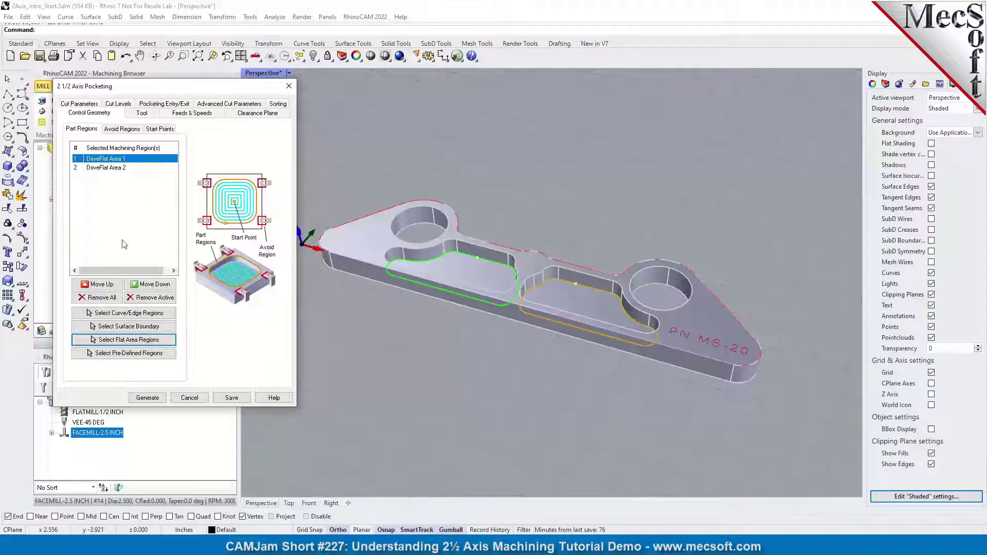
- Assign the FLATMILL-1/2 INCH tool to the pocketing operation and review its feeds, speeds and clearance plane
left_click(142, 113)
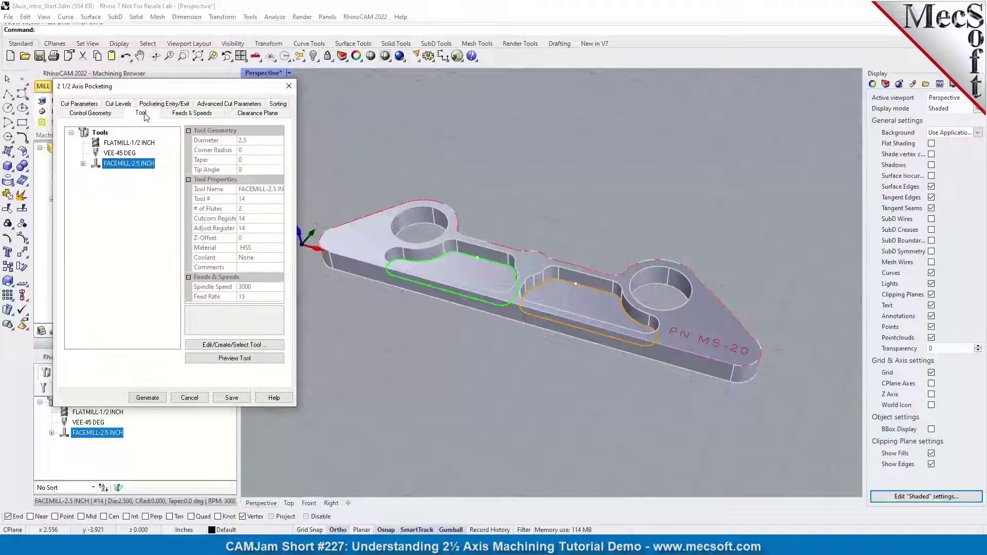
left_click(114, 145)
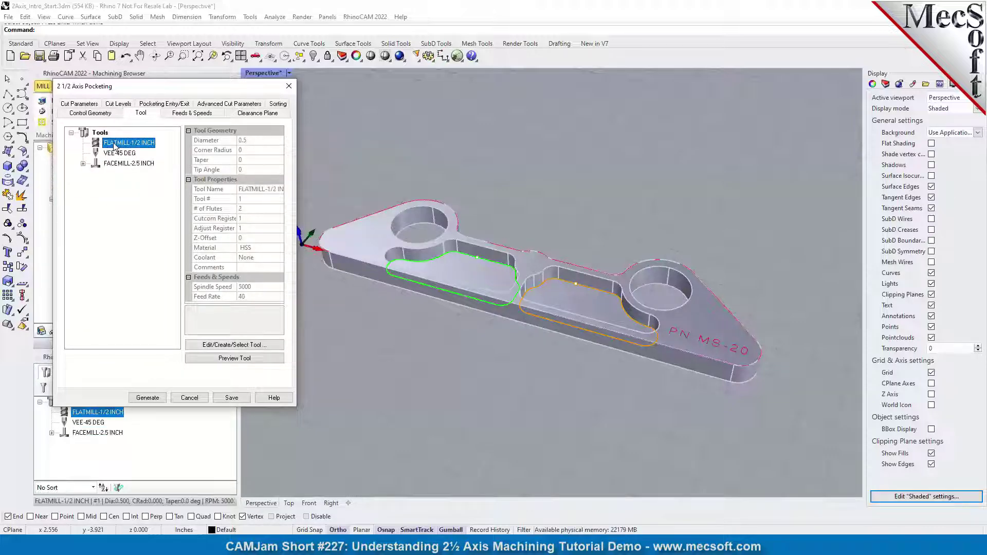
left_click(199, 115)
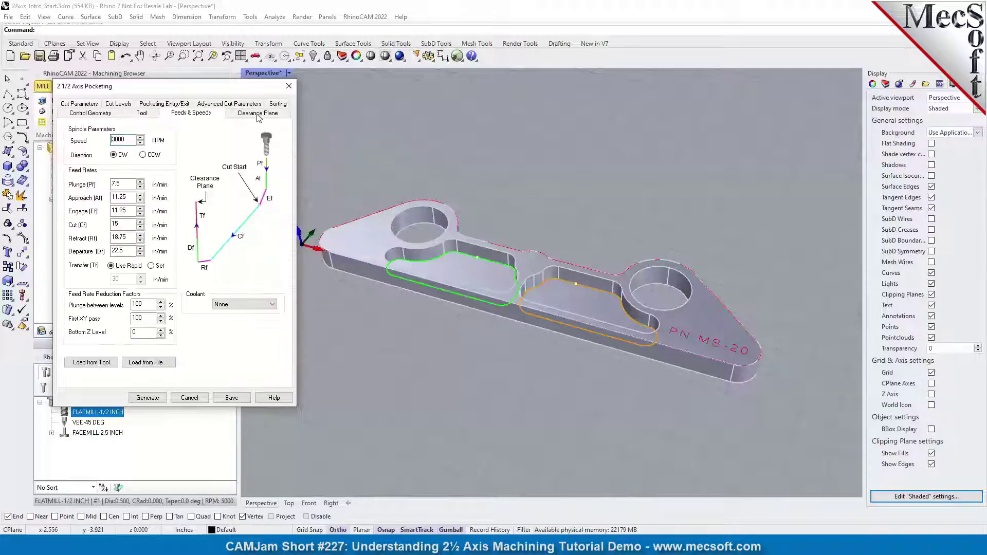
left_click(257, 113)
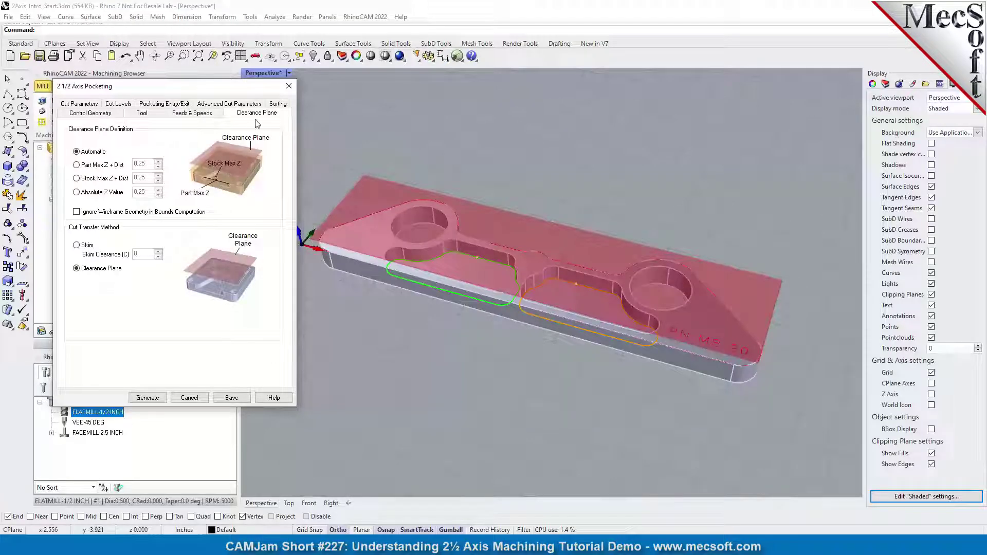
- Set the pocketing operation's stock allowance to 0 in the cut parameters
left_click(79, 105)
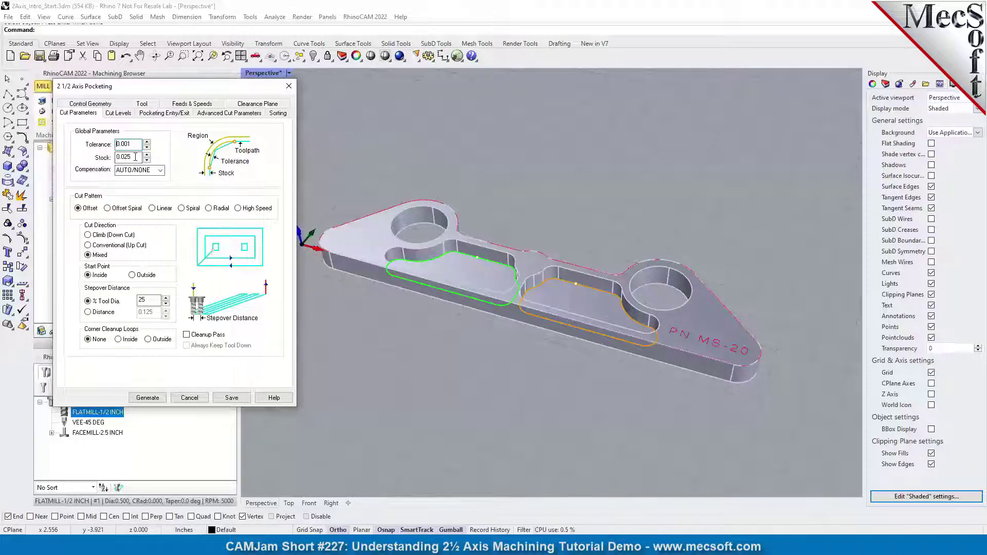
left_click_drag(135, 157, 100, 162)
type("0")
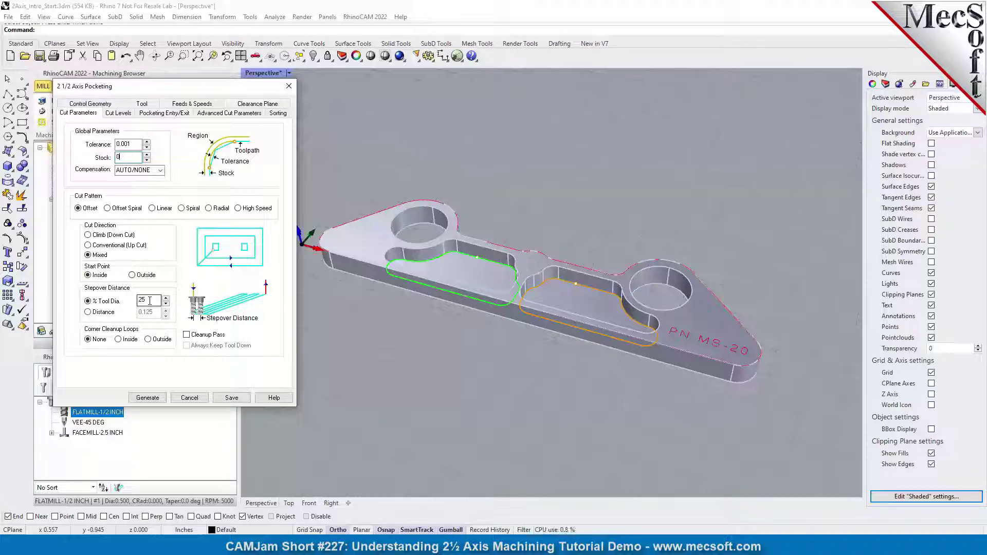
- Locate the pocketing cut geometry At Bottom, pick the total cut depth from the pocket wall, and set Rough Depth/Cut to 0.110236
left_click(118, 113)
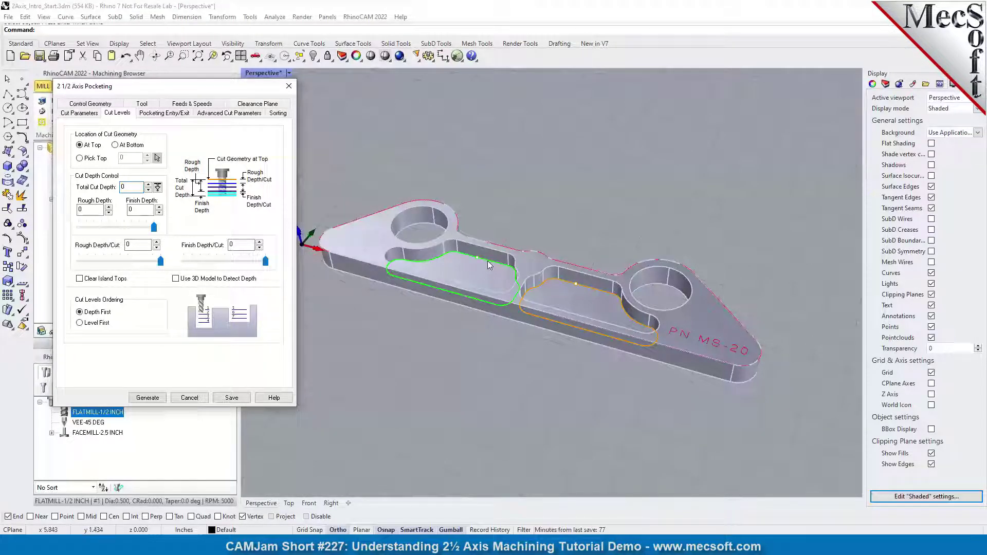
left_click(118, 146)
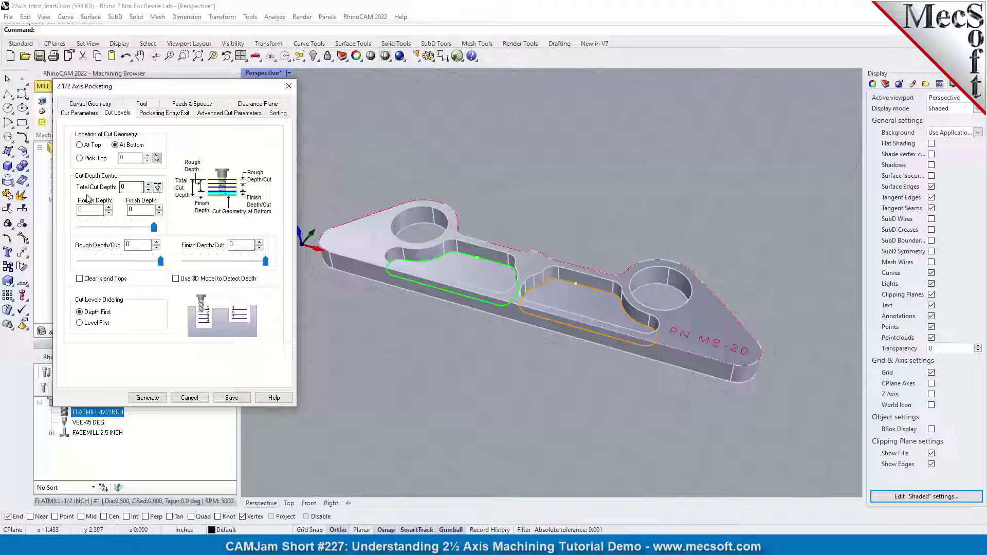
left_click(157, 189)
scroll(464, 274, "up", 5)
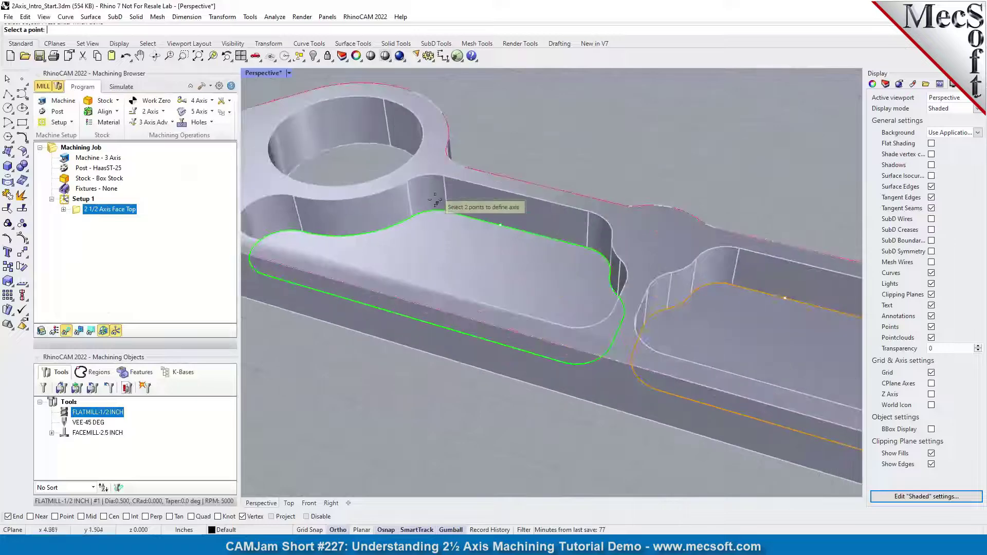
left_click(601, 252)
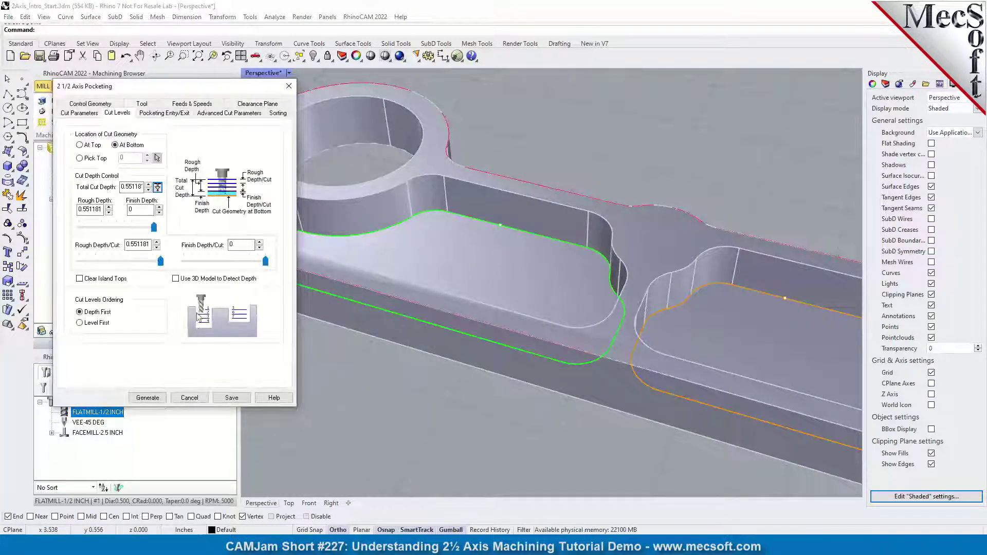
scroll(547, 288, "down", 5)
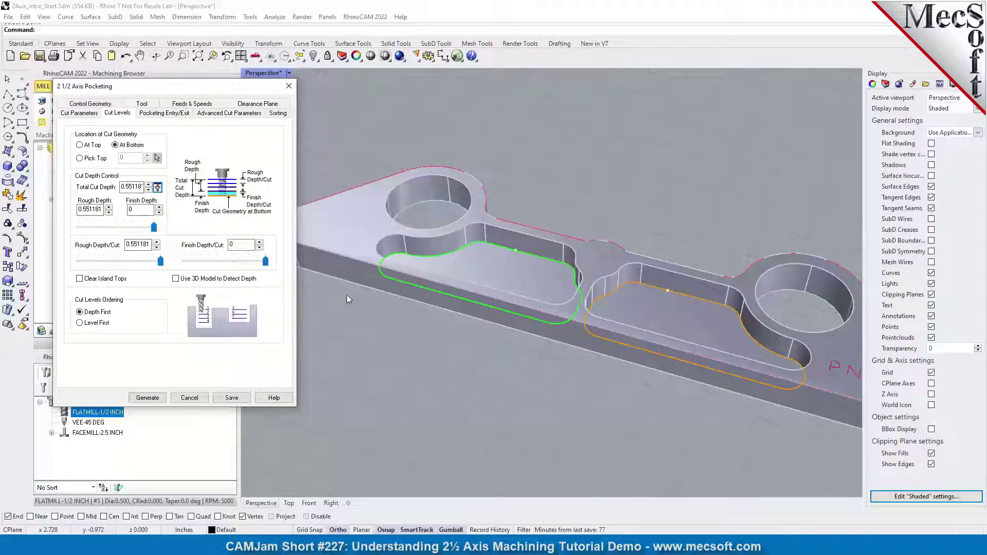
left_click_drag(159, 264, 95, 268)
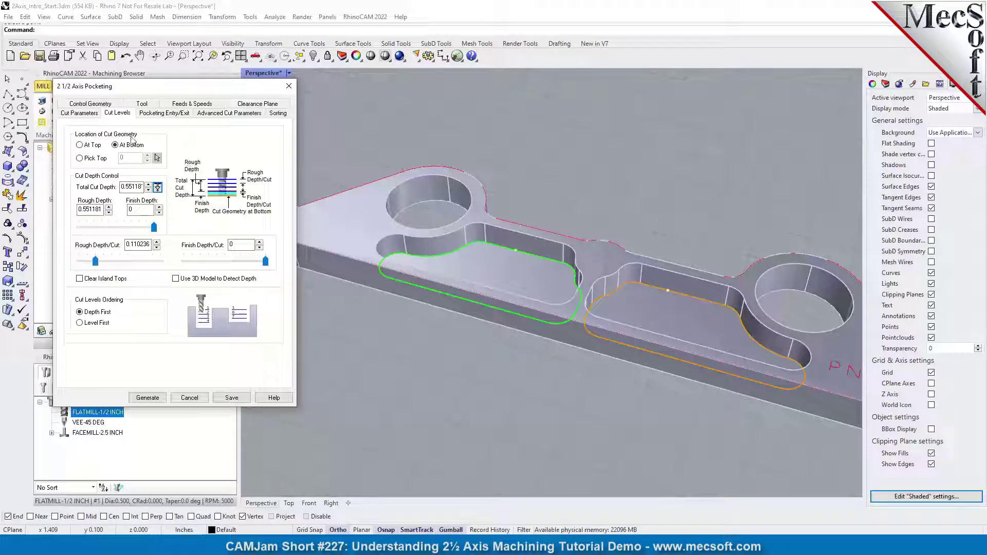
- Review the pocketing entry/exit motions, arc fitting and tolerances, and generate the pocketing toolpath
left_click(165, 113)
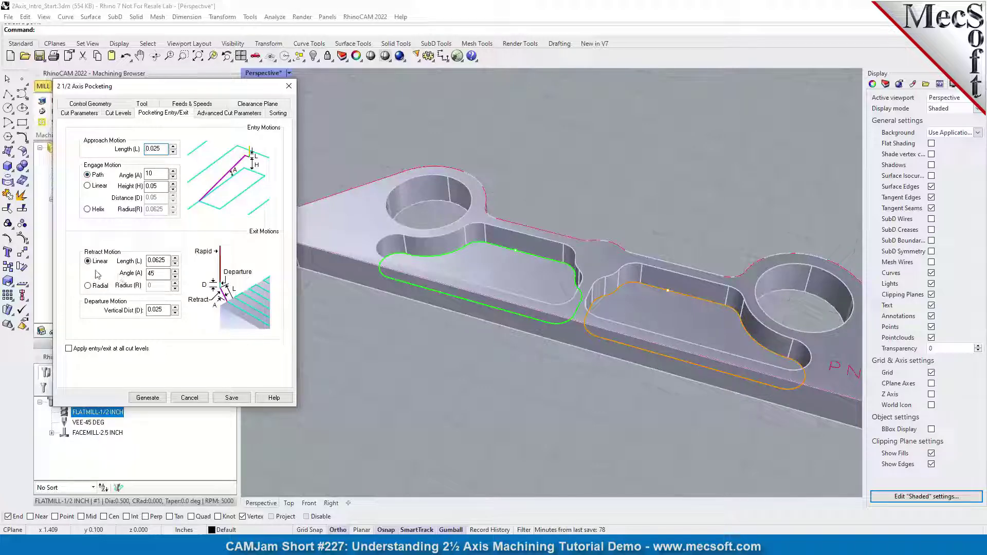
left_click(233, 114)
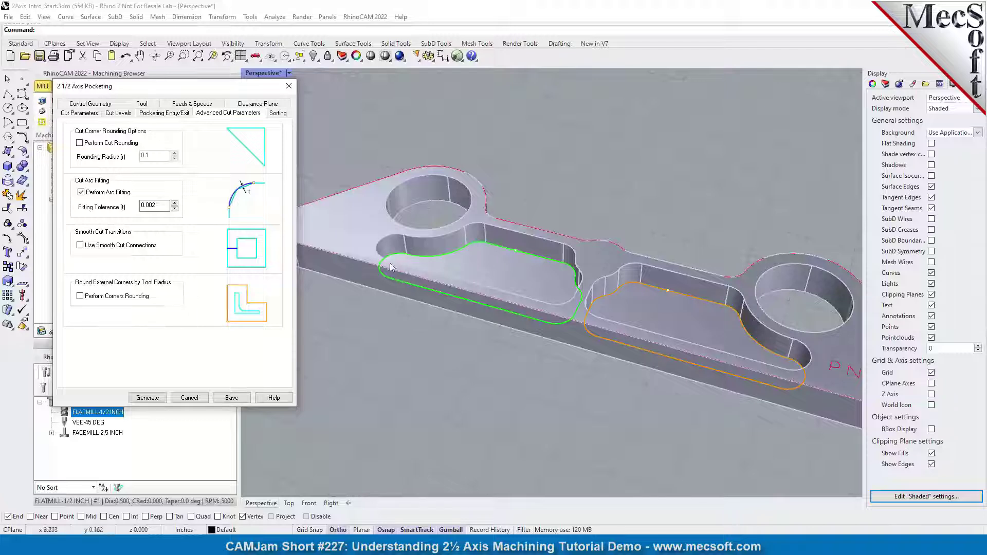
left_click(81, 193)
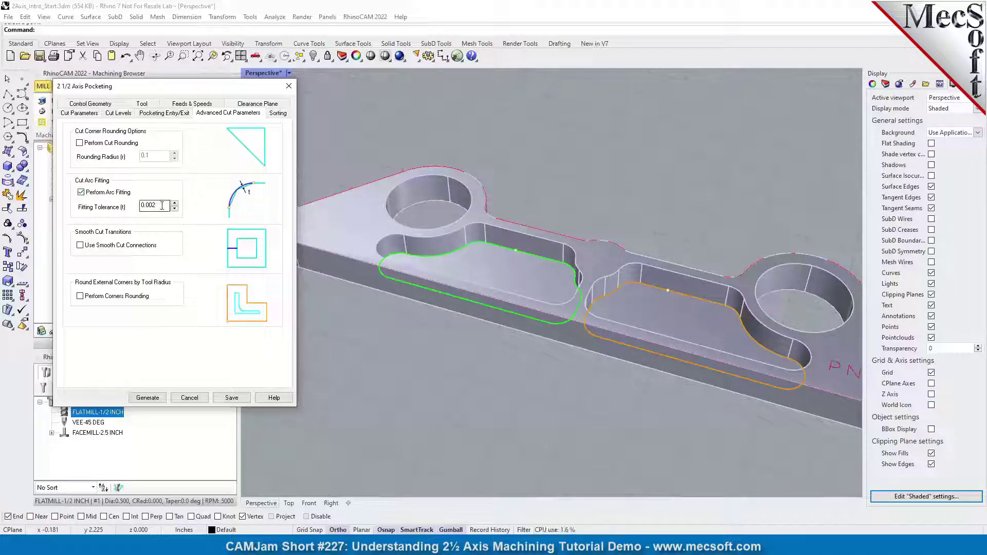
double_click(163, 206)
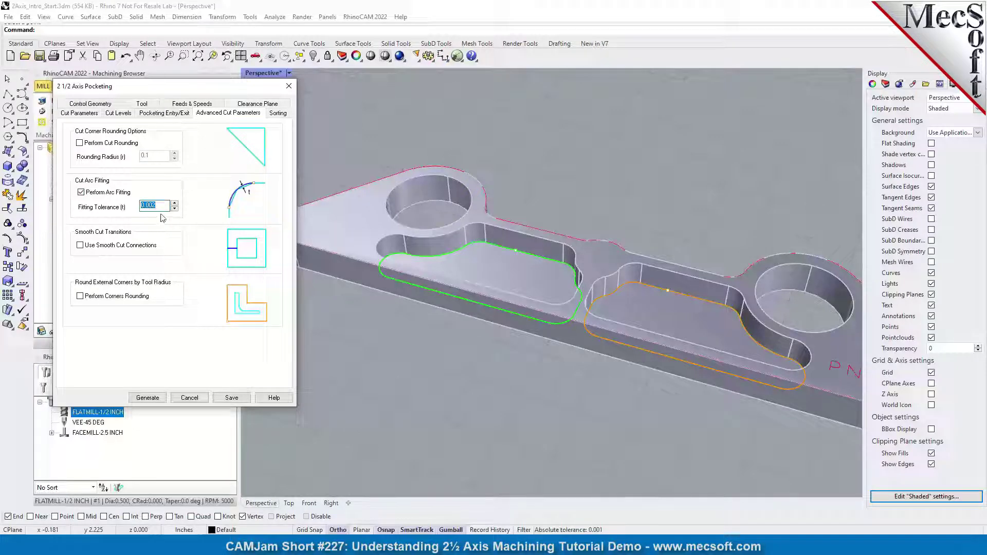
left_click(79, 113)
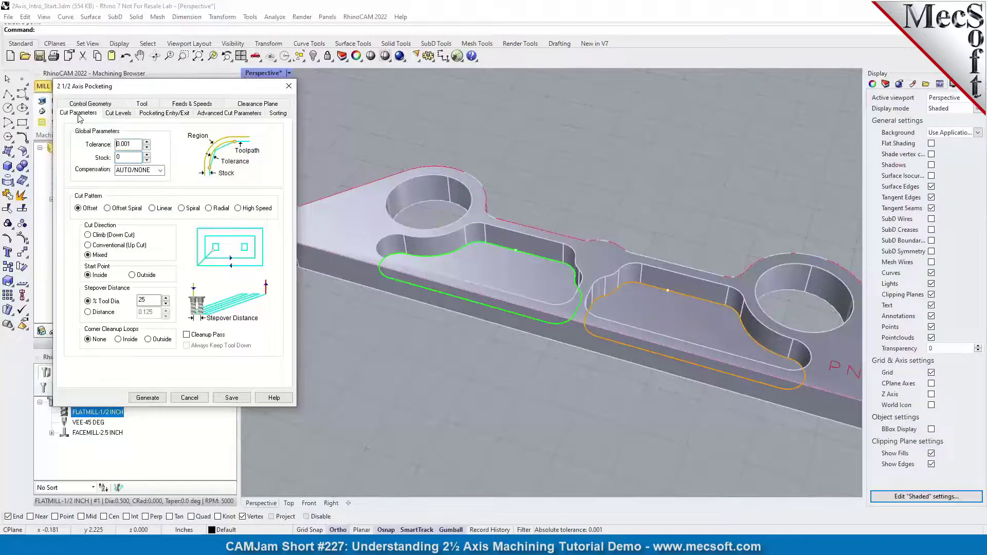
double_click(136, 144)
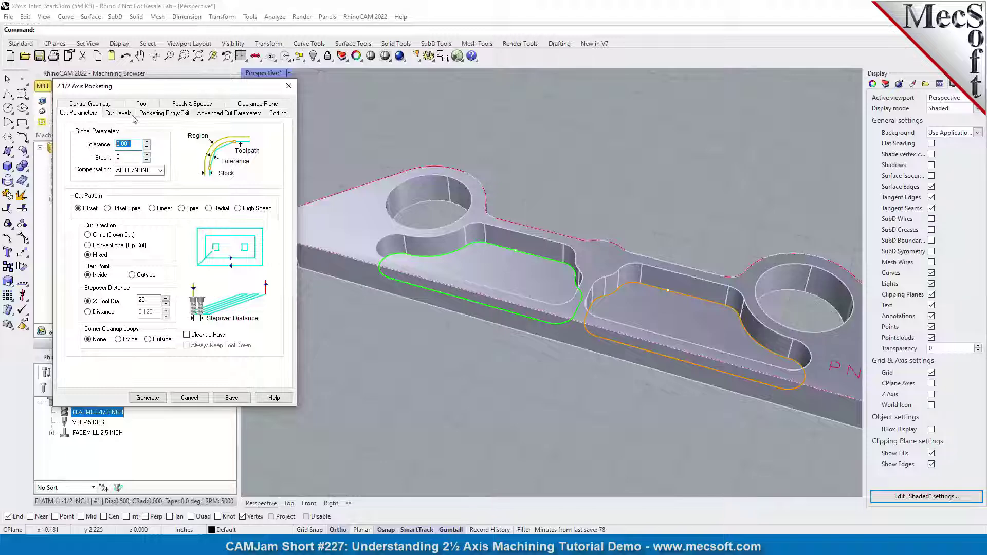
left_click(244, 114)
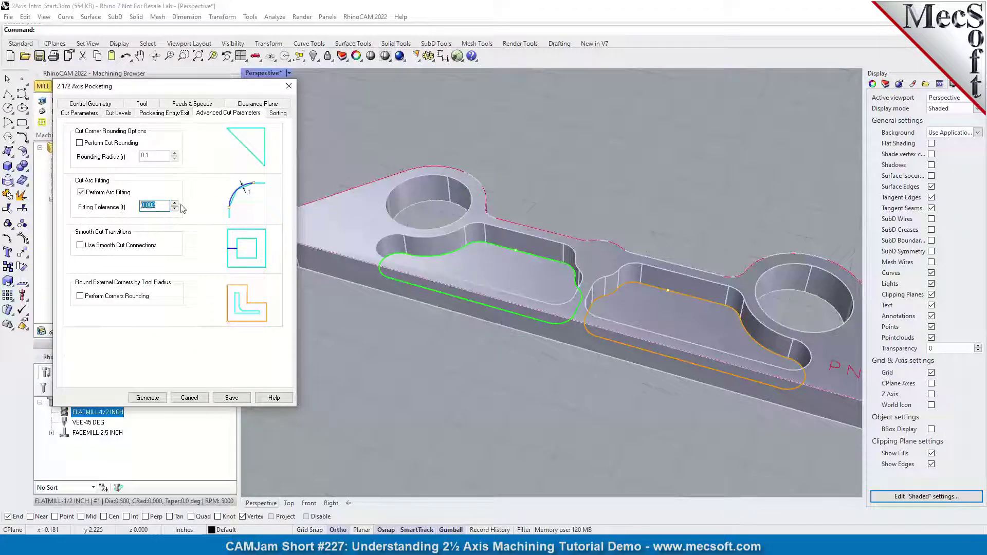
left_click(148, 398)
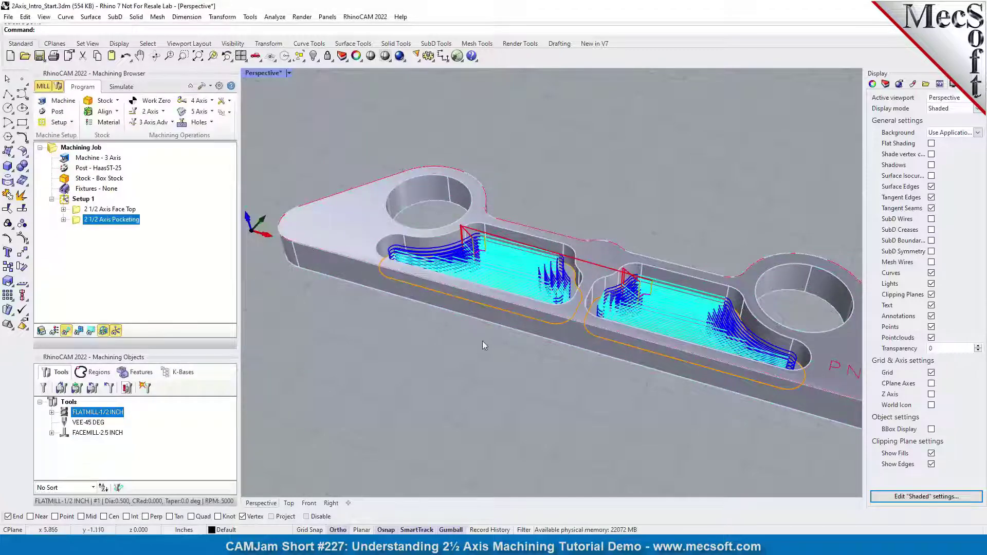
- Make the pocketing toolpath display through the solid part and inspect its cut levels from the front in a four-viewport layout
right_click_drag(482, 341, 378, 170)
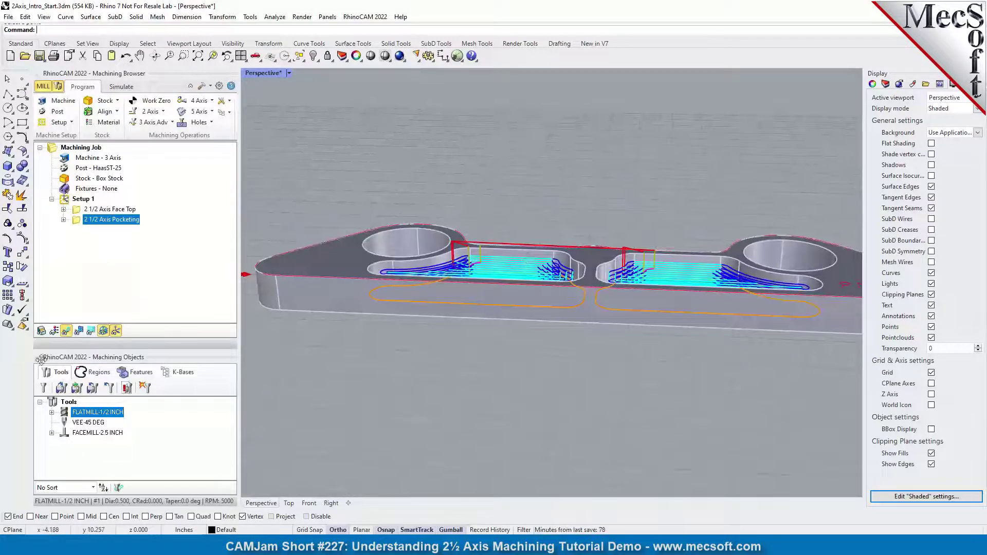
left_click(79, 330)
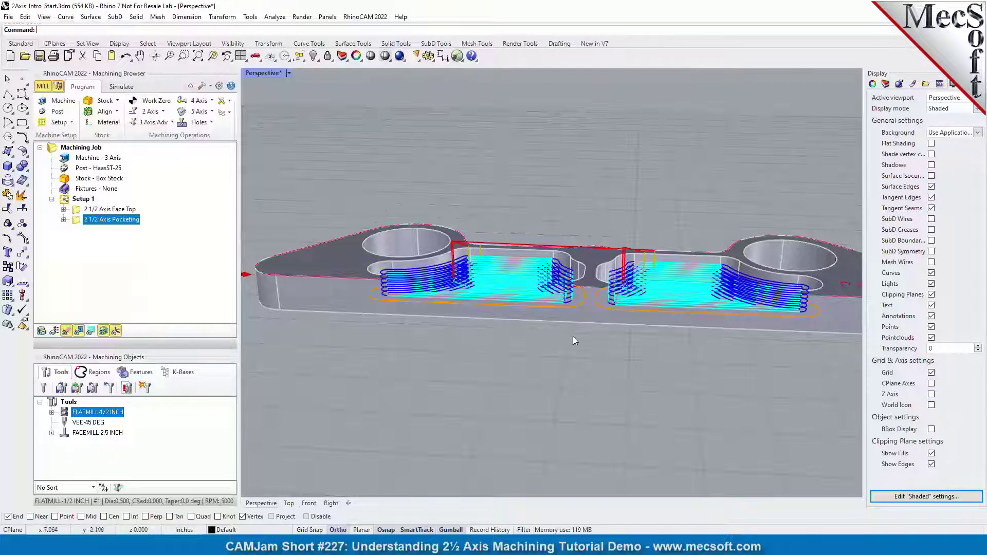
right_click_drag(587, 339, 319, 175)
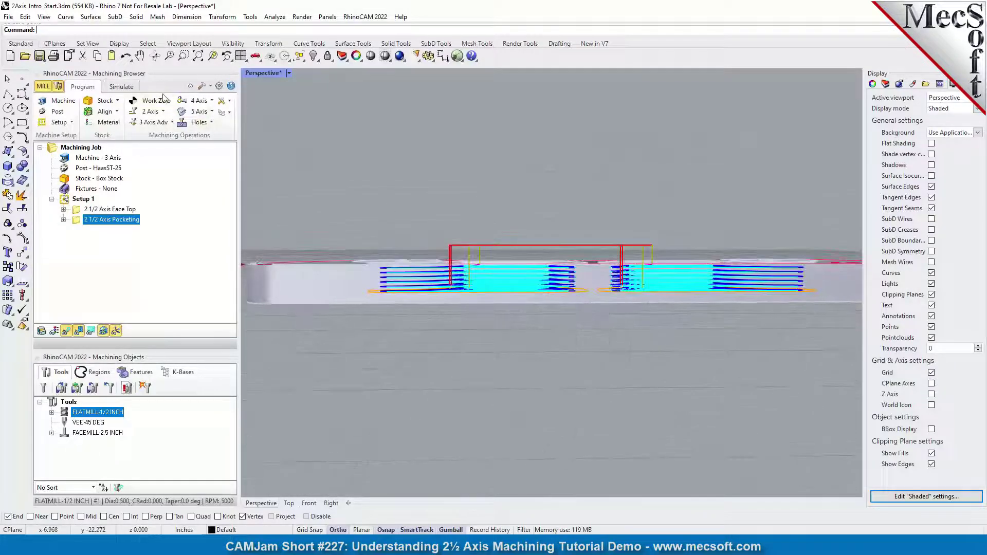
left_click(241, 56)
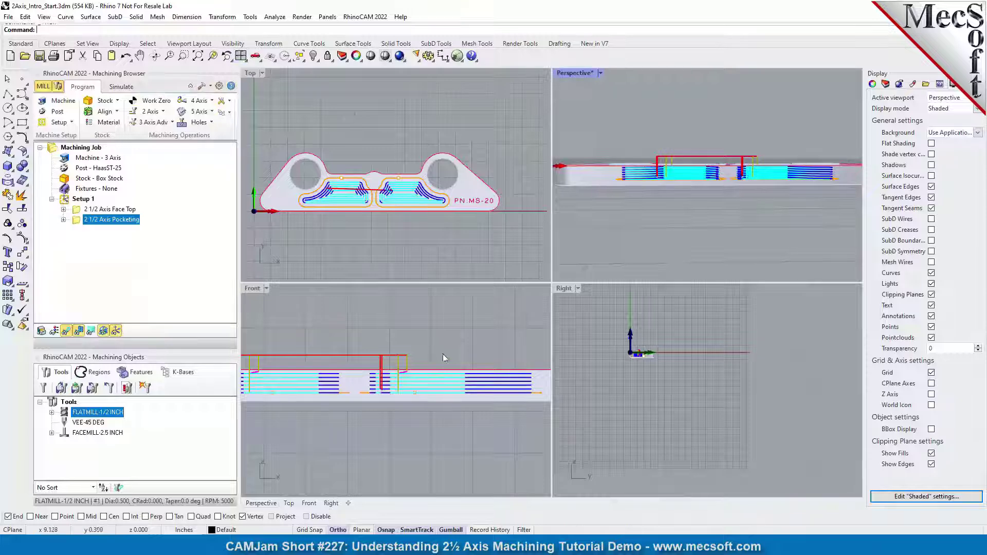
scroll(361, 375, "up", 2)
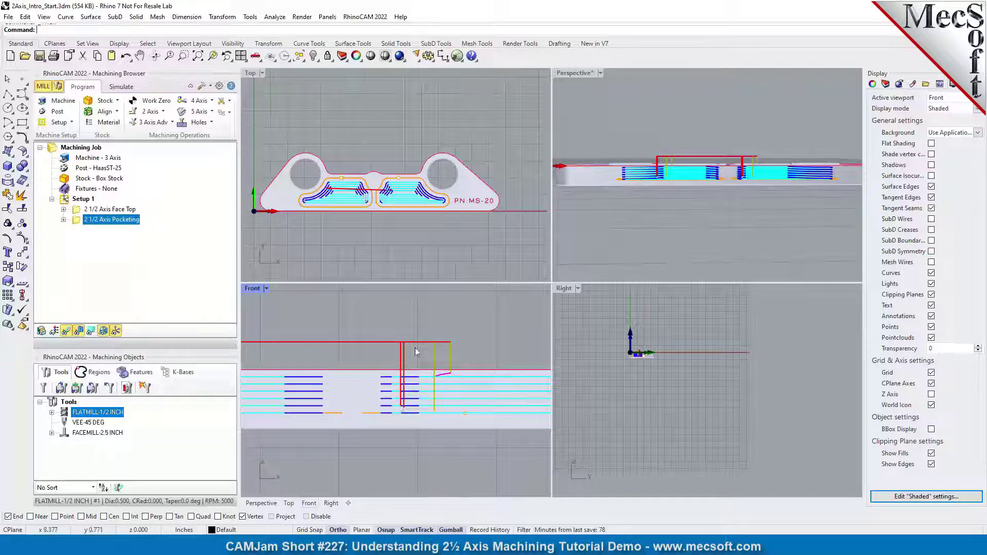
- Examine the pocketing cut levels in the Front view with the toolpath's display through the solid turned off and back on
scroll(353, 396, "up", 4)
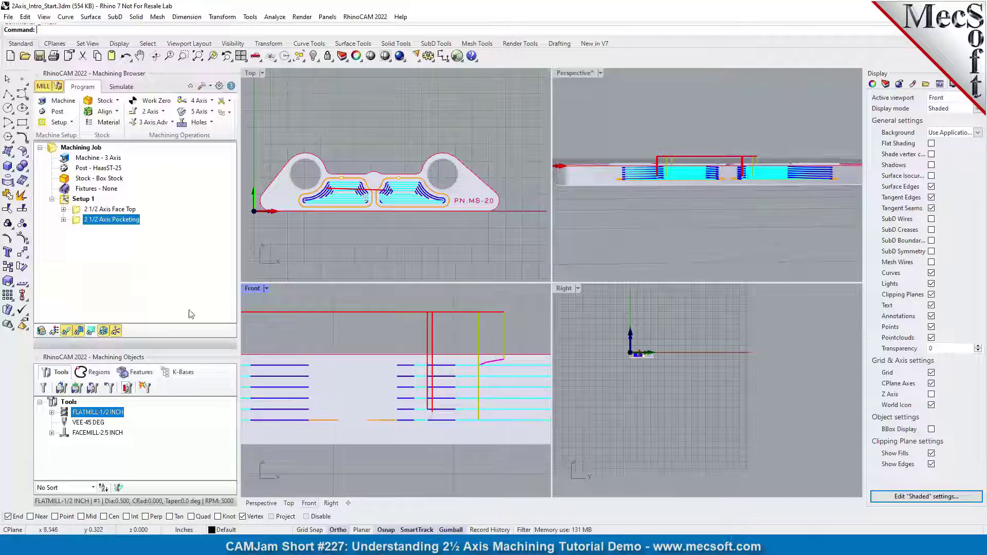
left_click(79, 331)
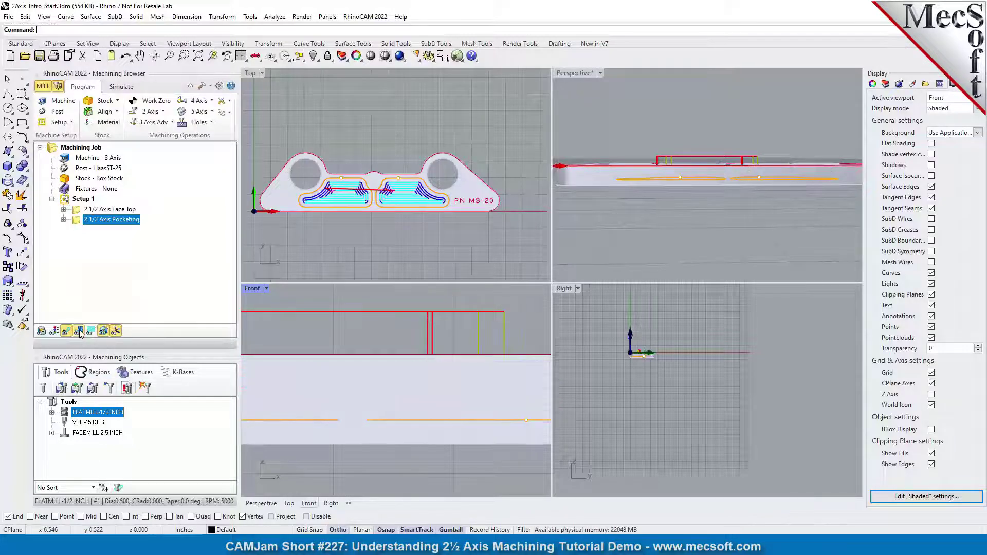
left_click(79, 332)
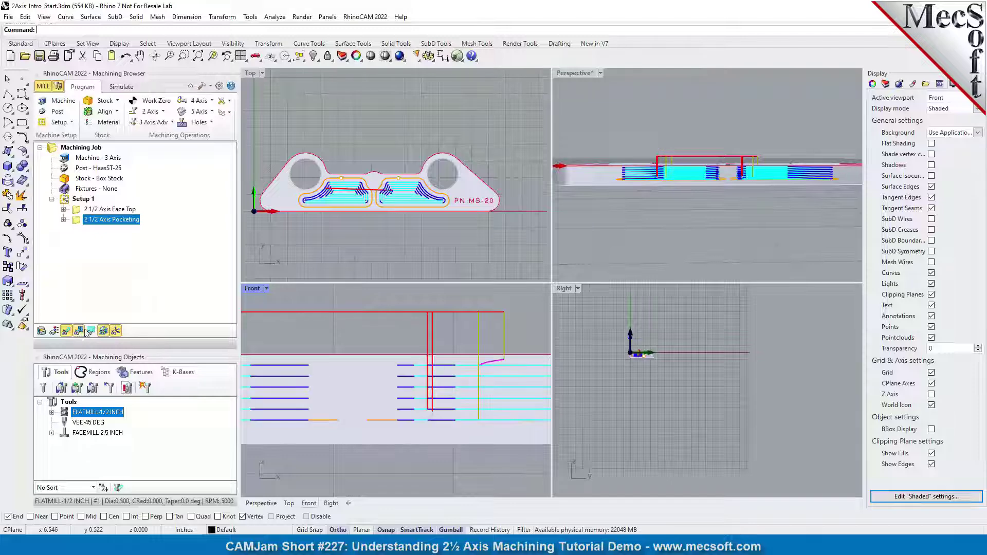
scroll(441, 366, "down", 3)
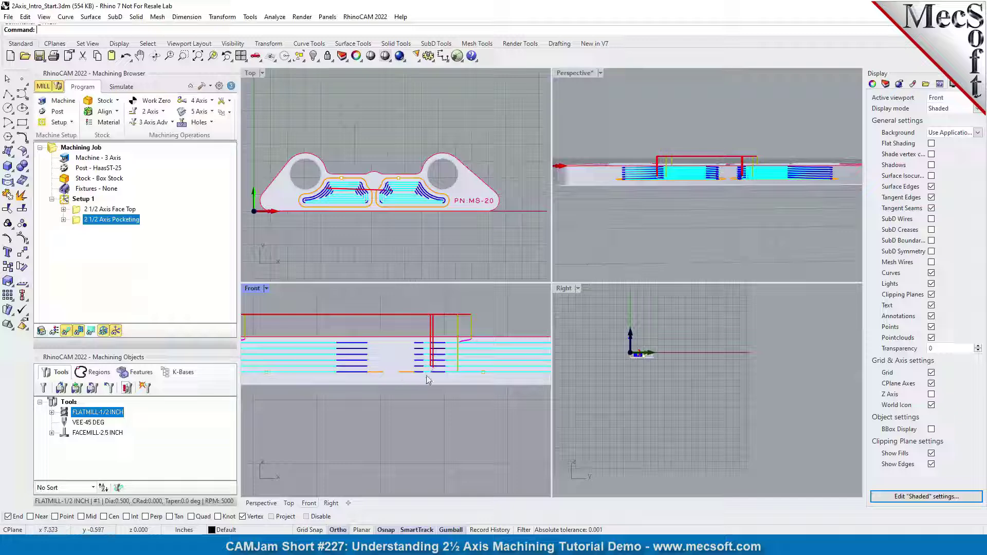
- Maximize the Perspective viewport and turn off the display of the toolpath through the solid part
left_click(586, 73)
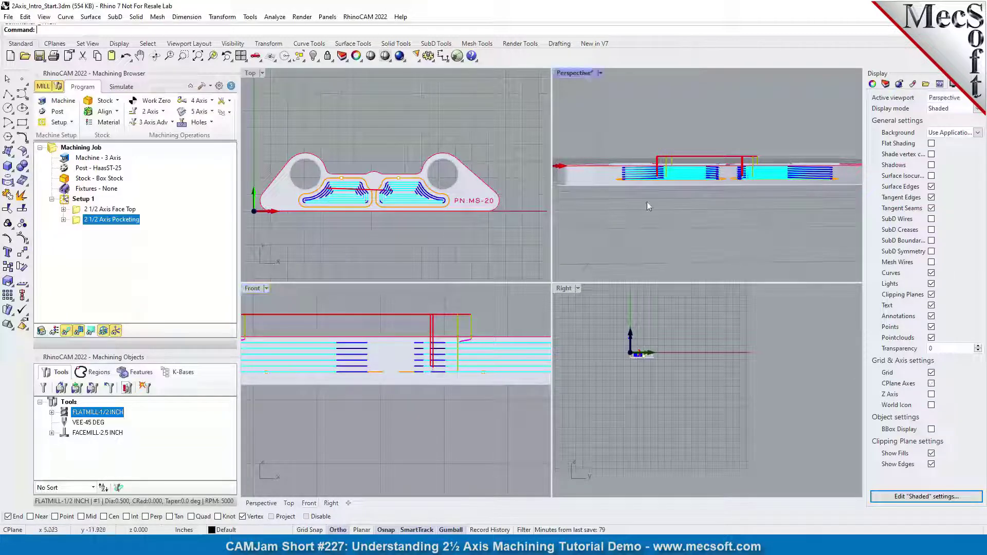
double_click(578, 72)
right_click_drag(578, 82, 521, 261)
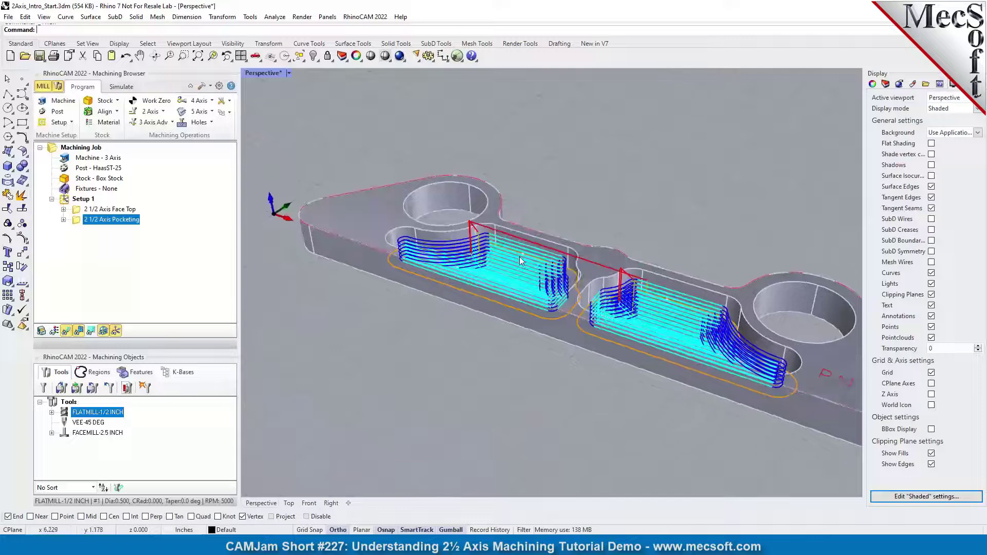
left_click(79, 332)
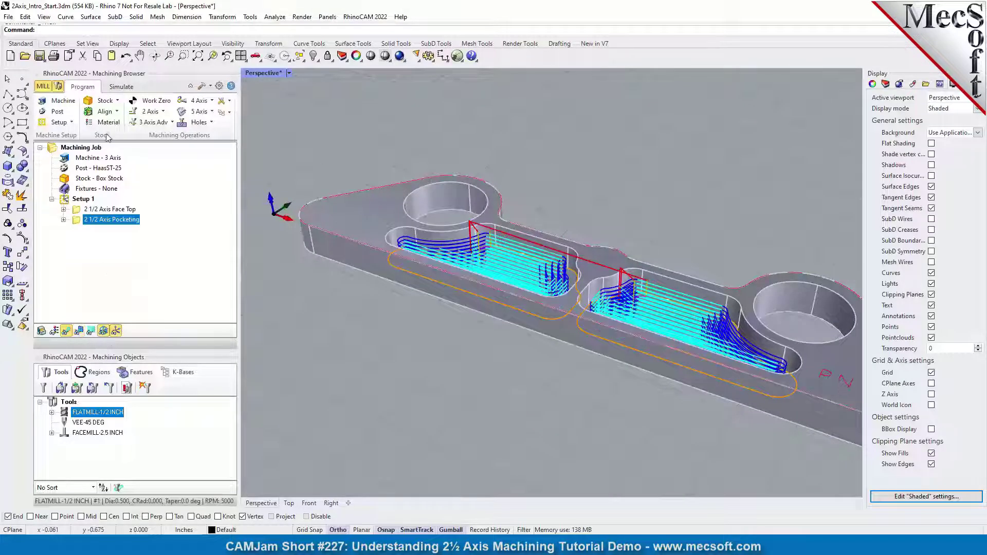
- Hide the toolpath and play the material removal simulation of the 2 1/2 Axis Pocketing operation
left_click(66, 331)
left_click(122, 87)
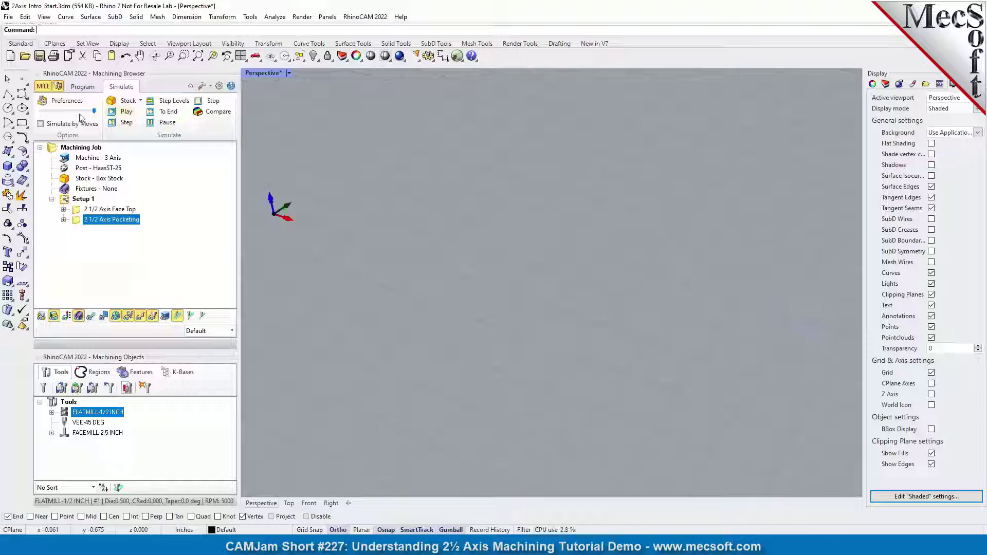
left_click(126, 111)
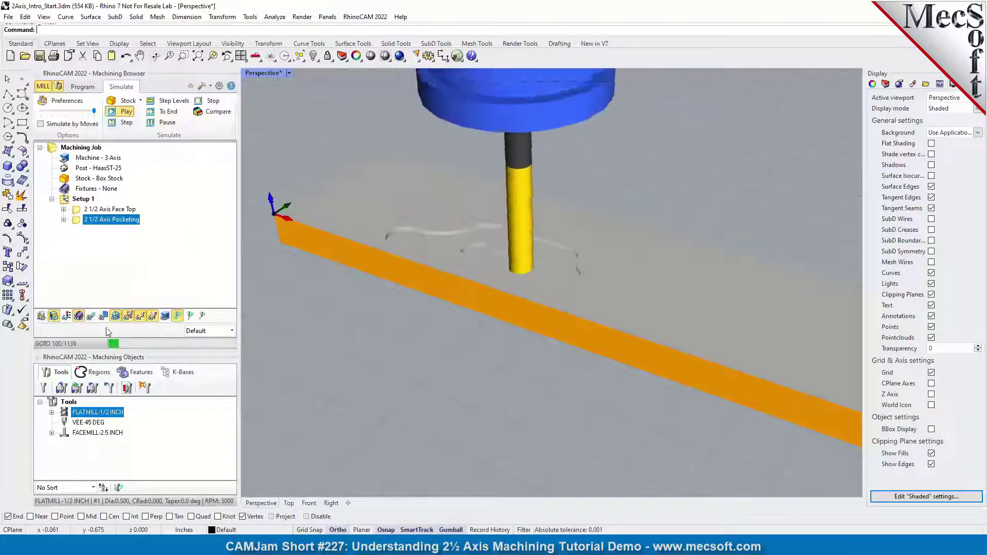
- Show the toolpath during the simulation, switch through its display modes, and enable Simulate by Moves
left_click(202, 316)
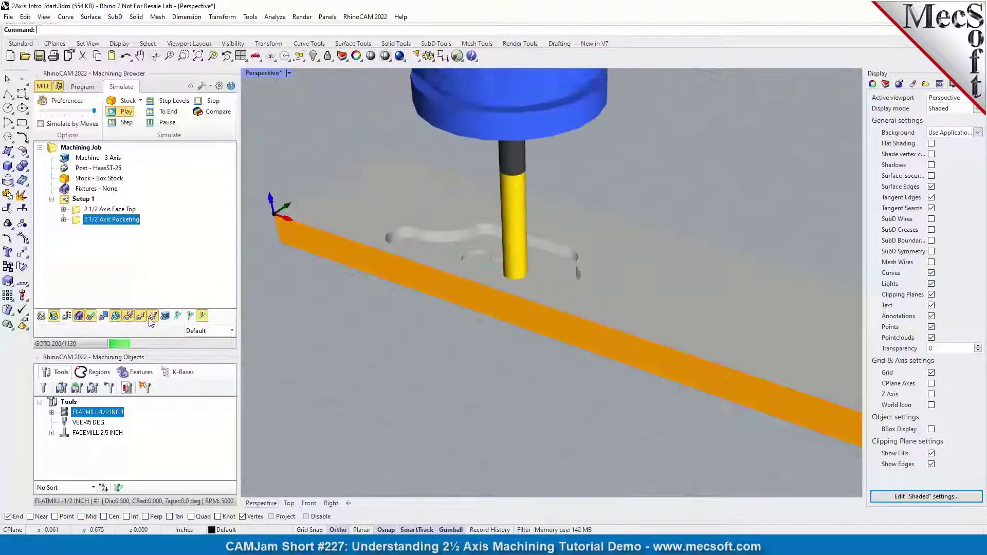
left_click(177, 315)
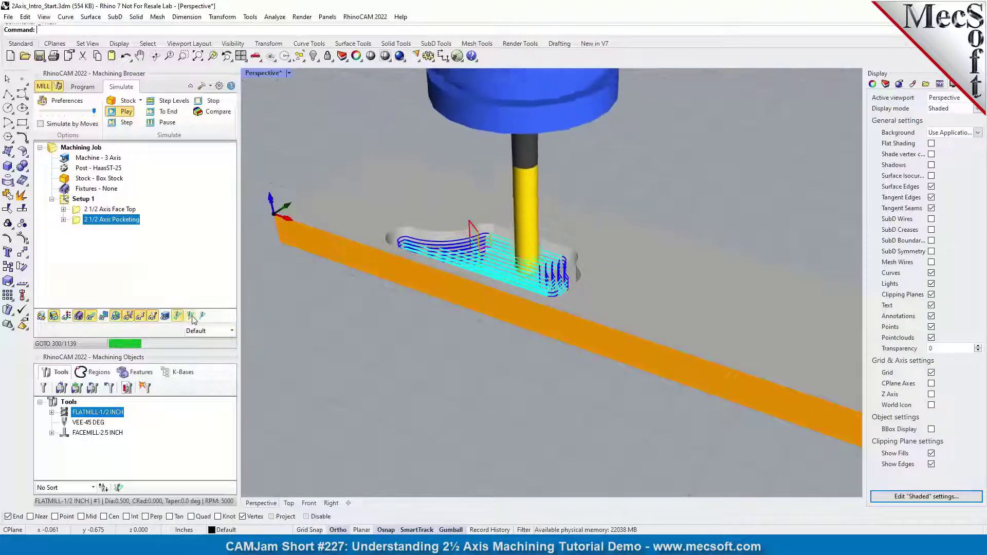
left_click(190, 316)
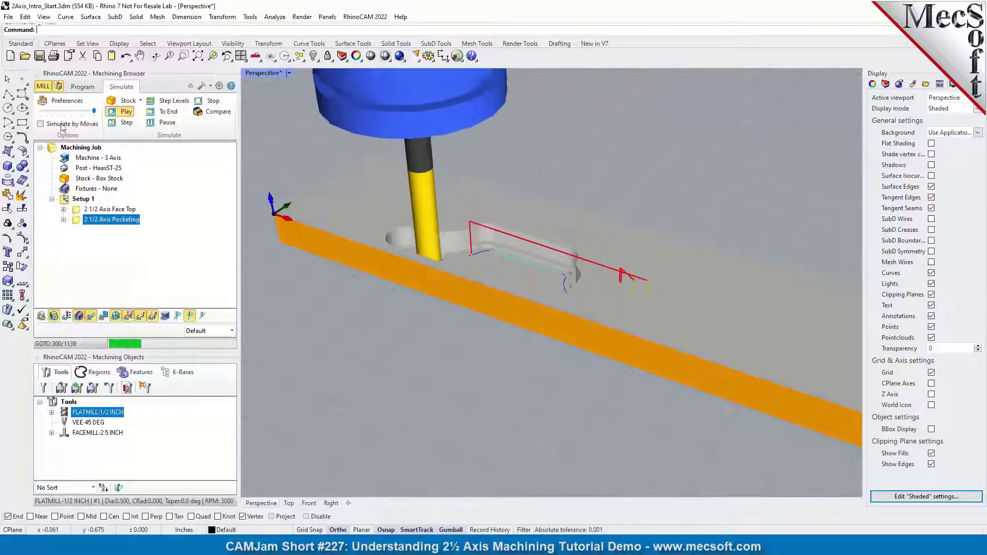
left_click(40, 124)
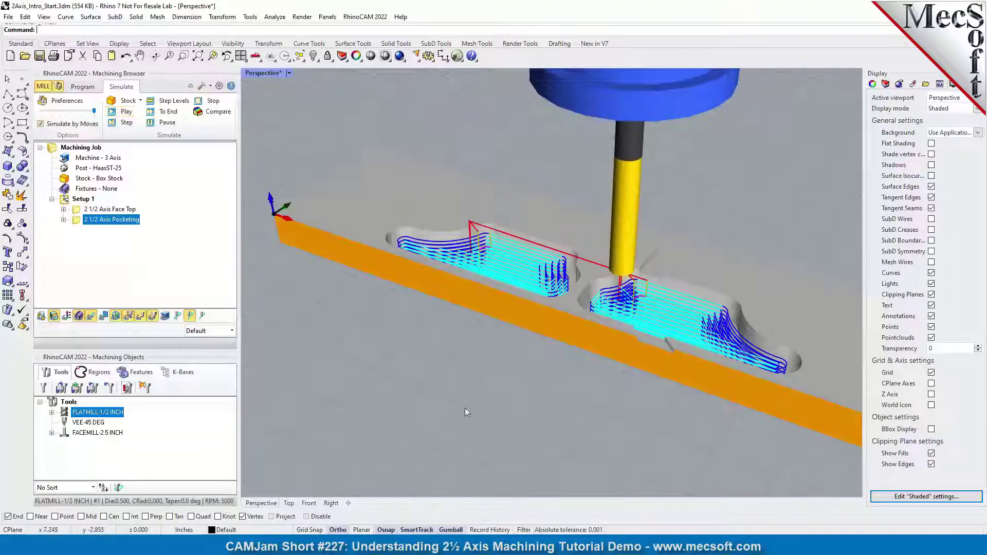
scroll(520, 392, "up", 3)
scroll(519, 393, "down", 5)
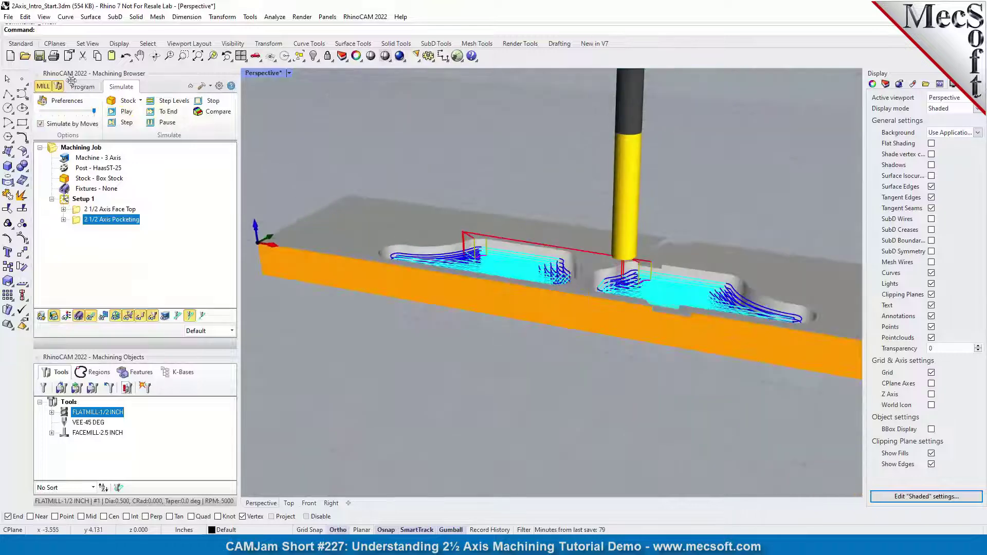
- Return to programming and clone the 2 1/2 Axis Pocketing operation
left_click(82, 87)
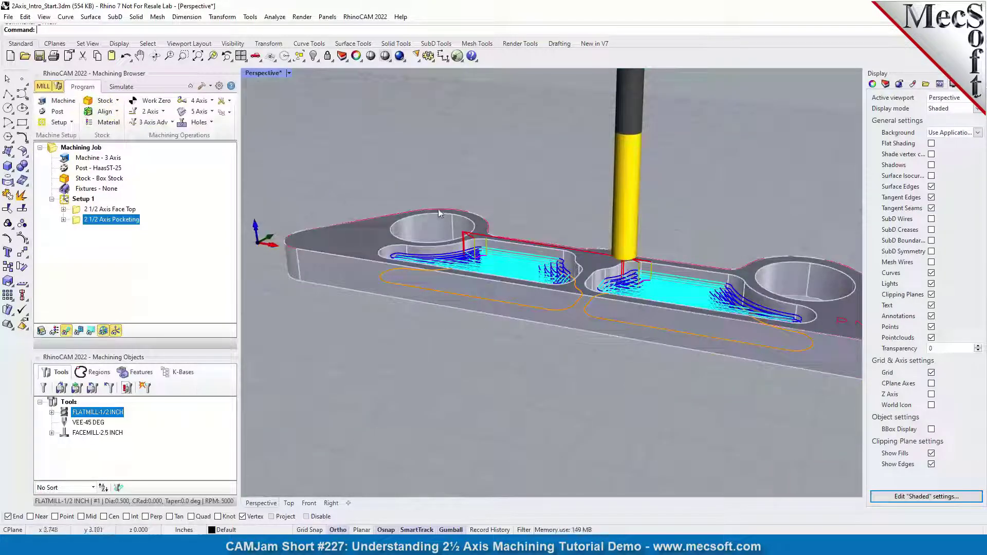
right_click_drag(440, 214, 460, 212)
scroll(507, 240, "up", 2)
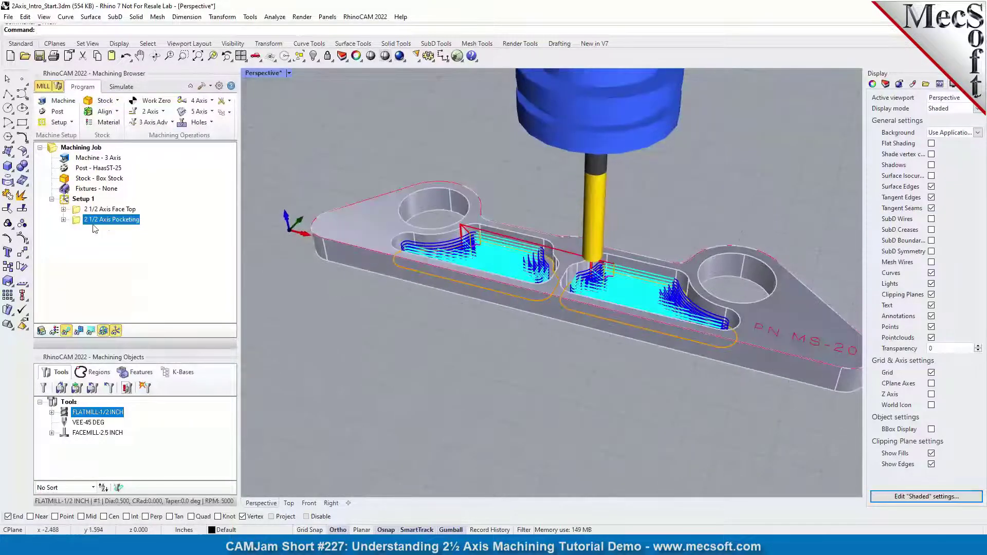
right_click(142, 221)
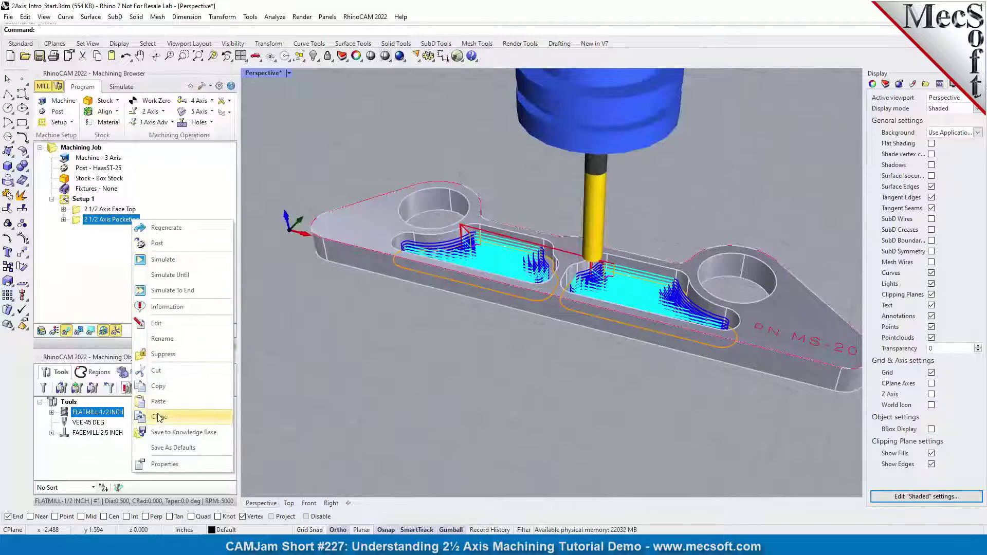
left_click(160, 417)
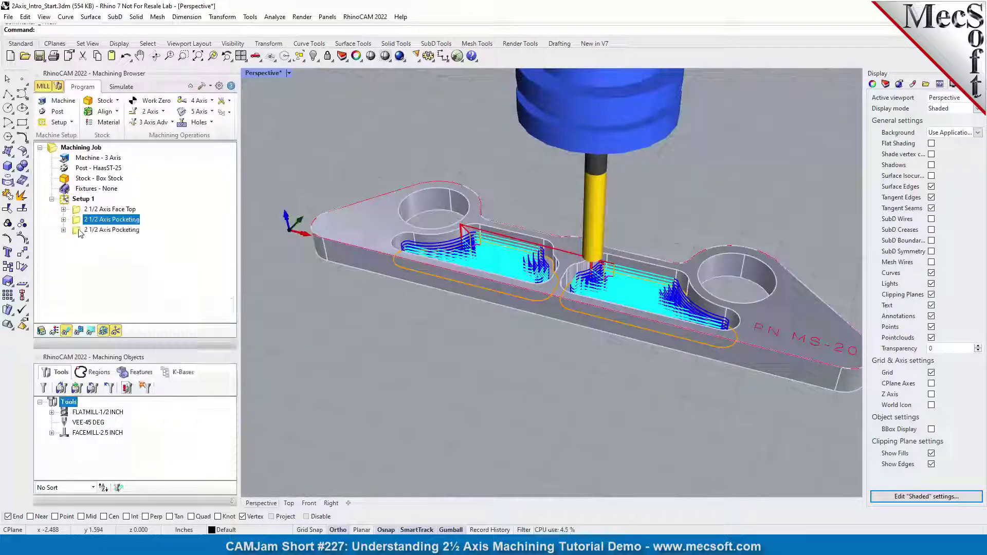
- Open the cloned pocketing operation and replace its machining regions with the top edges of the two round holes
left_click(80, 232)
double_click(79, 231)
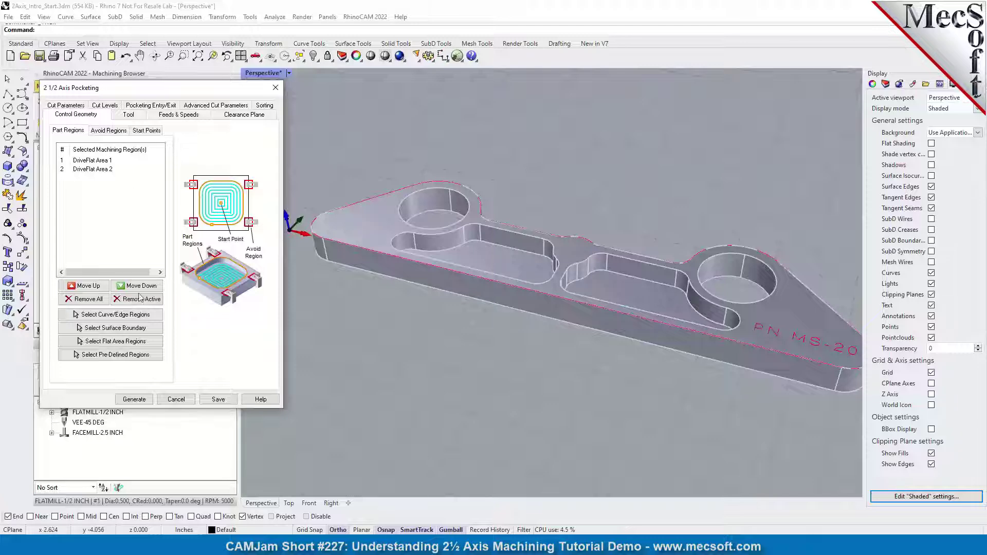
left_click(93, 301)
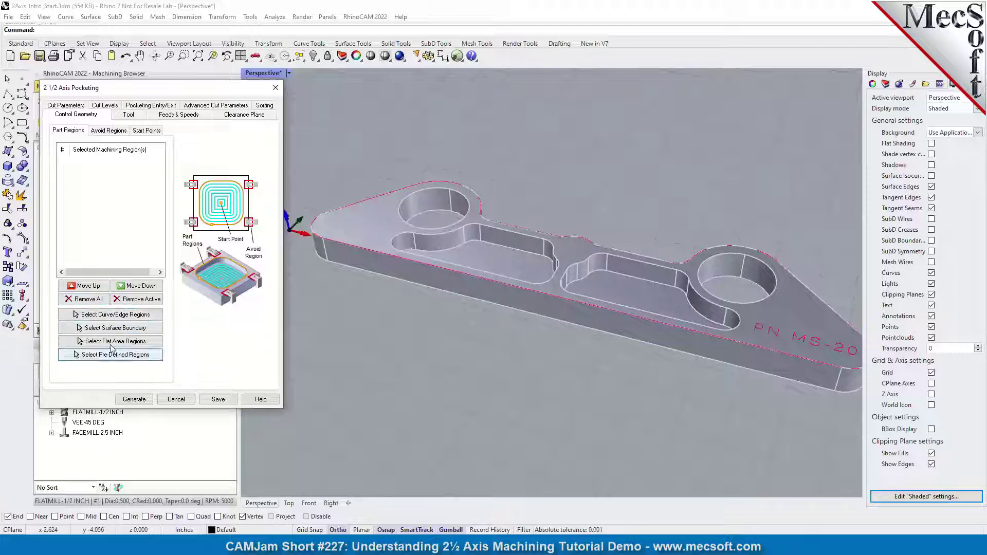
left_click(114, 314)
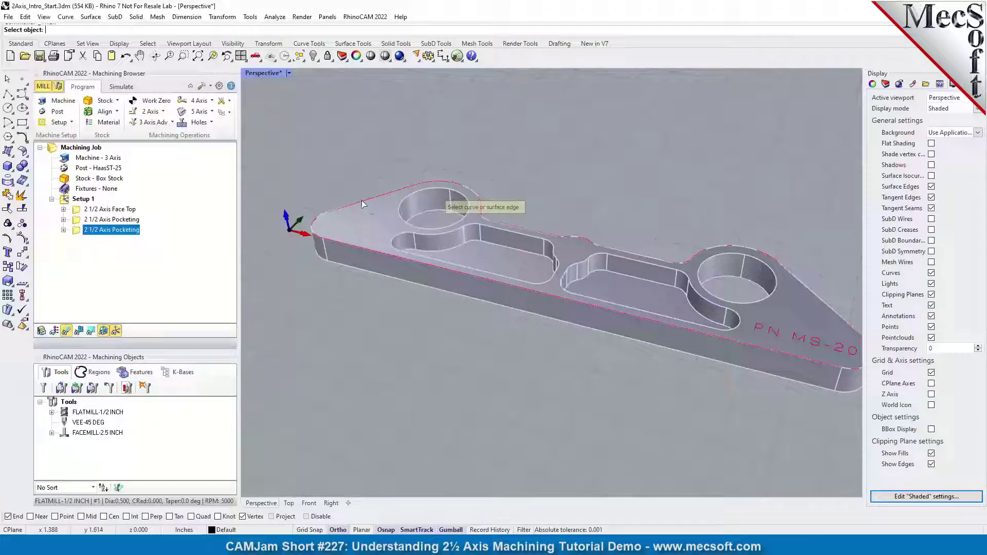
left_click(435, 192)
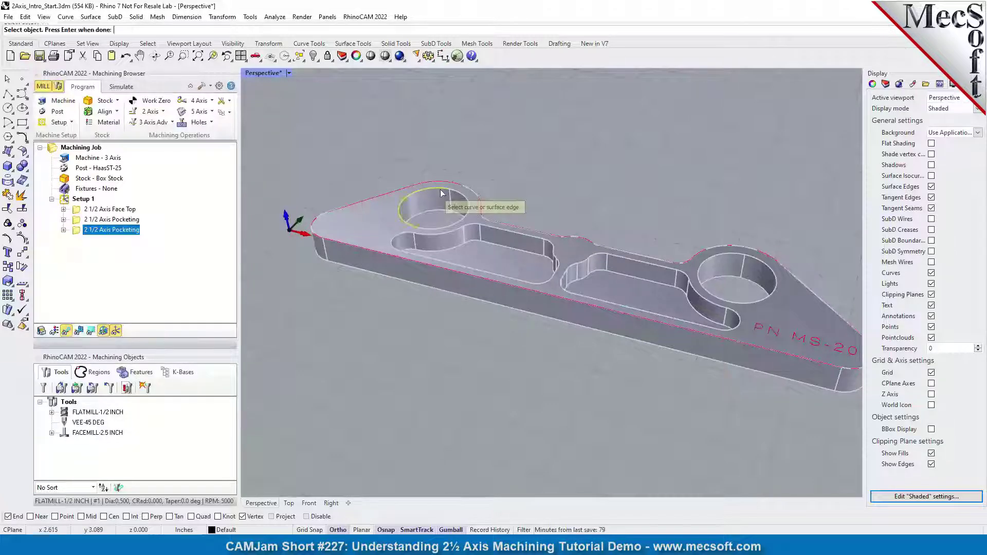
left_click(723, 254)
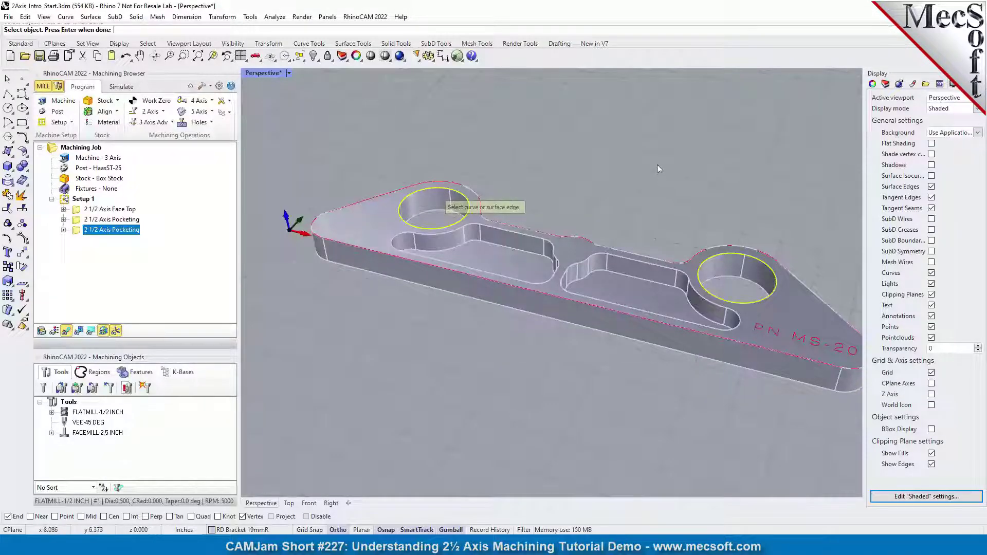
key("Return")
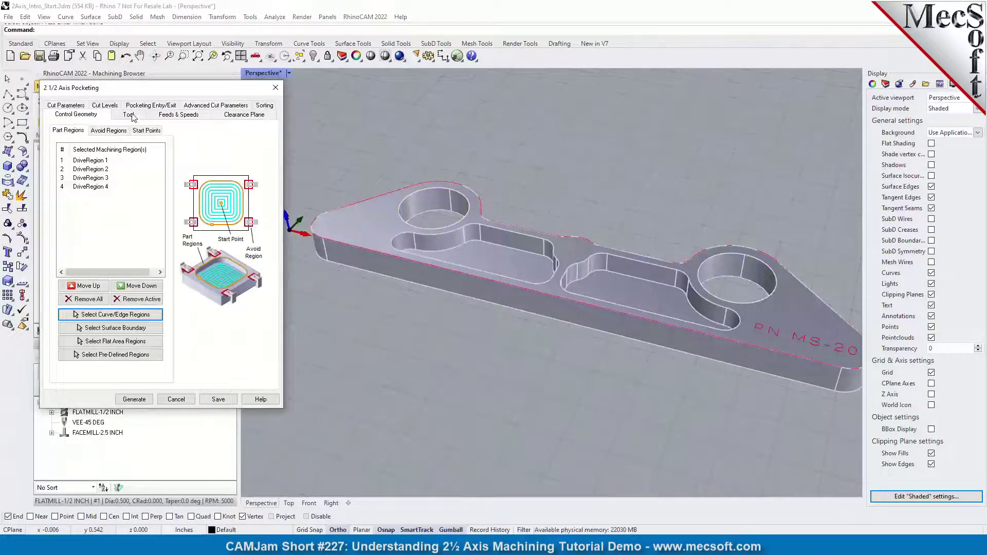
- Review the cloned operation's tool, tolerance, stock and stepover settings
left_click(128, 115)
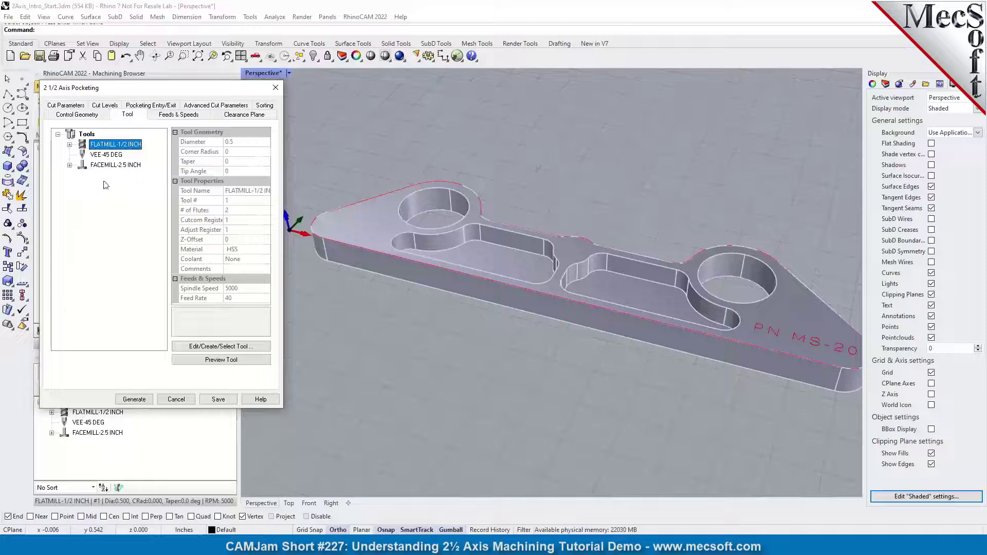
left_click(66, 107)
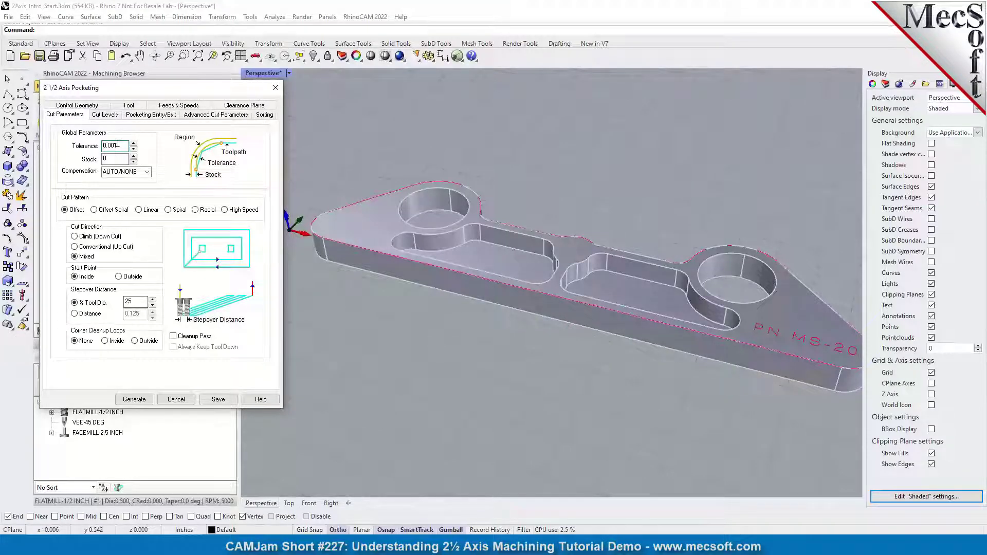
left_click_drag(127, 146, 67, 146)
key("Tab")
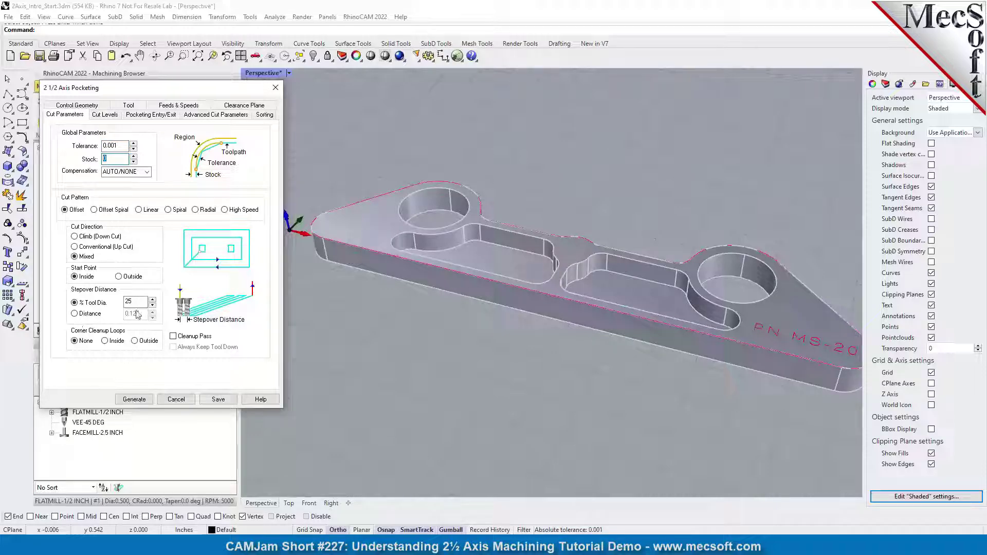
- Pick the cloned operation's total cut depth of 0.748031 from the part's outer side wall and set Rough Depth/Cut to 0.299213
key("ctrl+Tab")
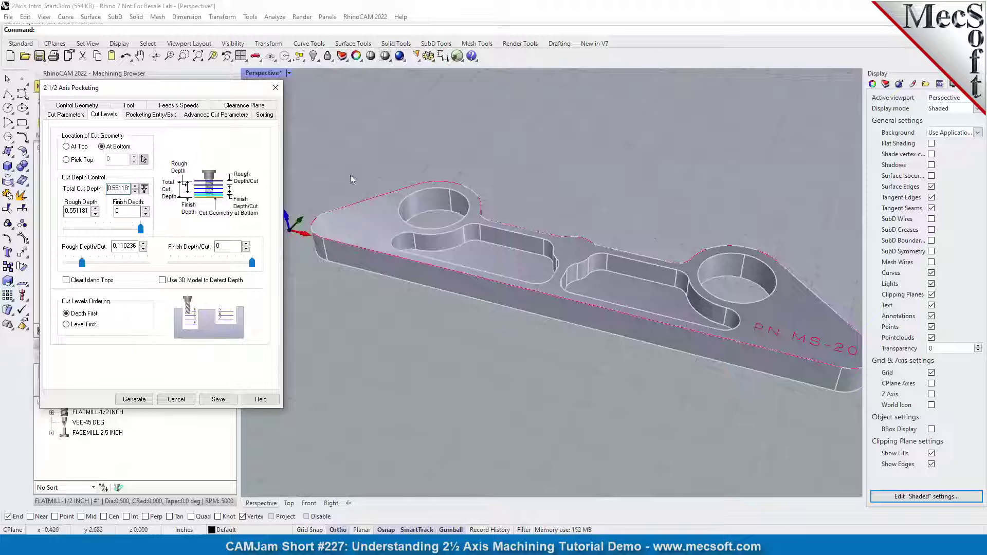
left_click(145, 190)
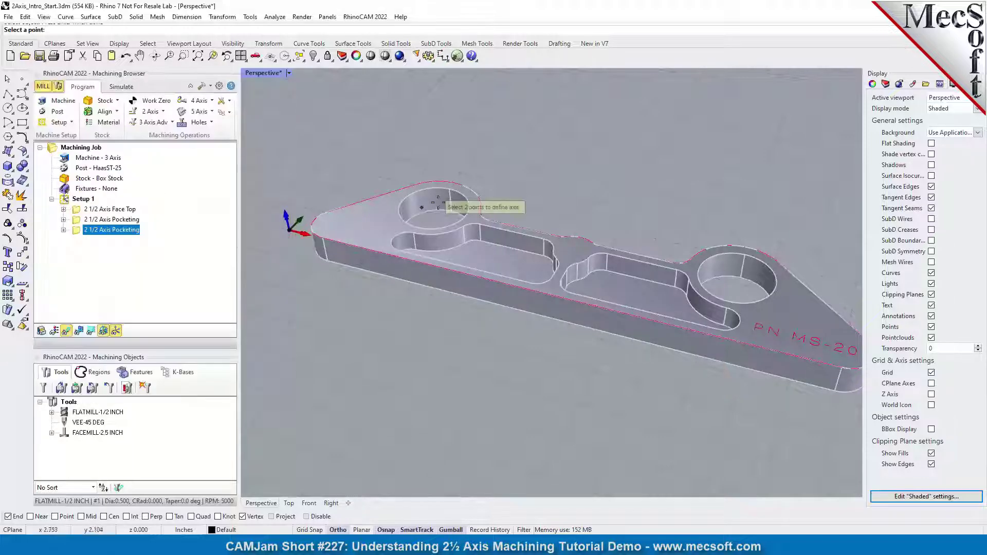
left_click(325, 260)
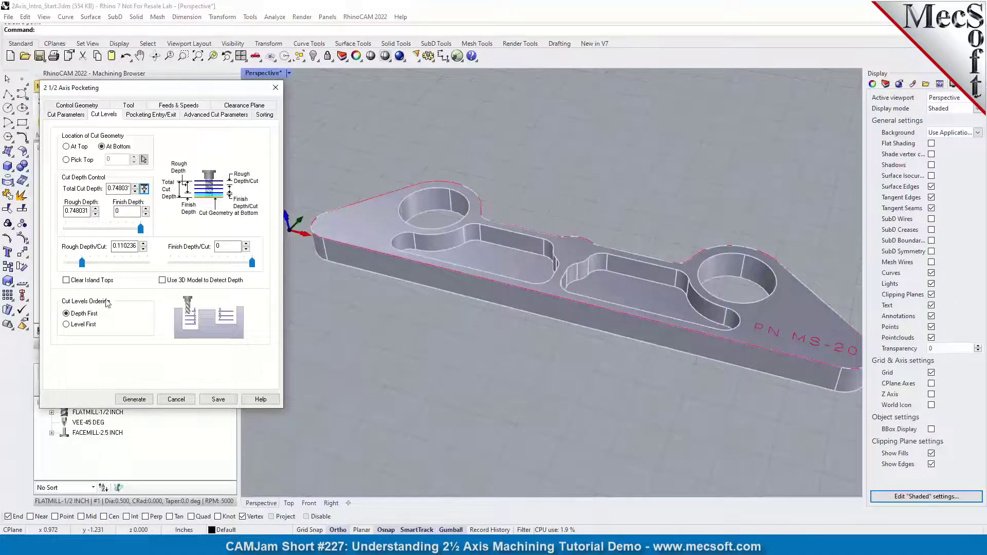
left_click_drag(82, 262, 99, 263)
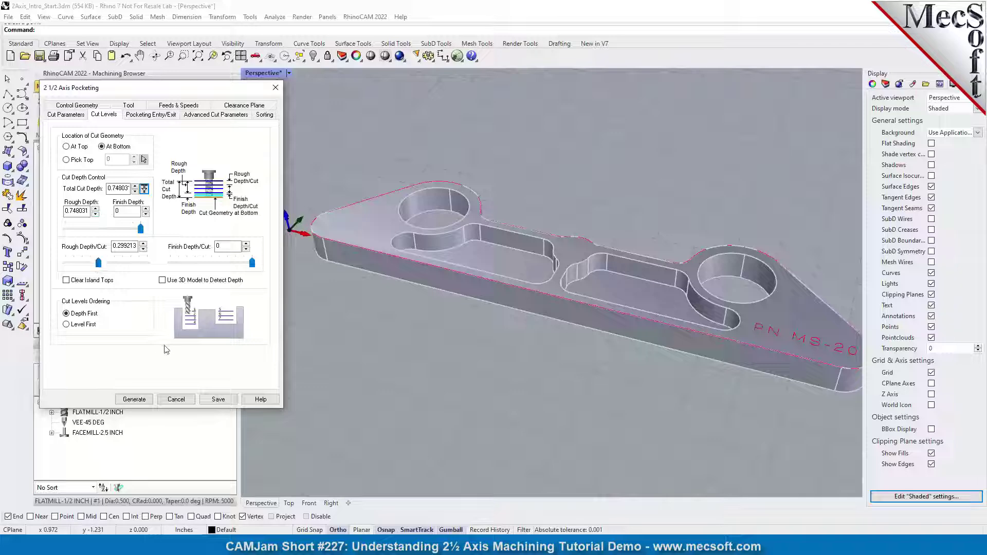
- Review the entry/exit motions and arc fitting of the cloned operation and generate the hole pocketing toolpath
left_click(151, 114)
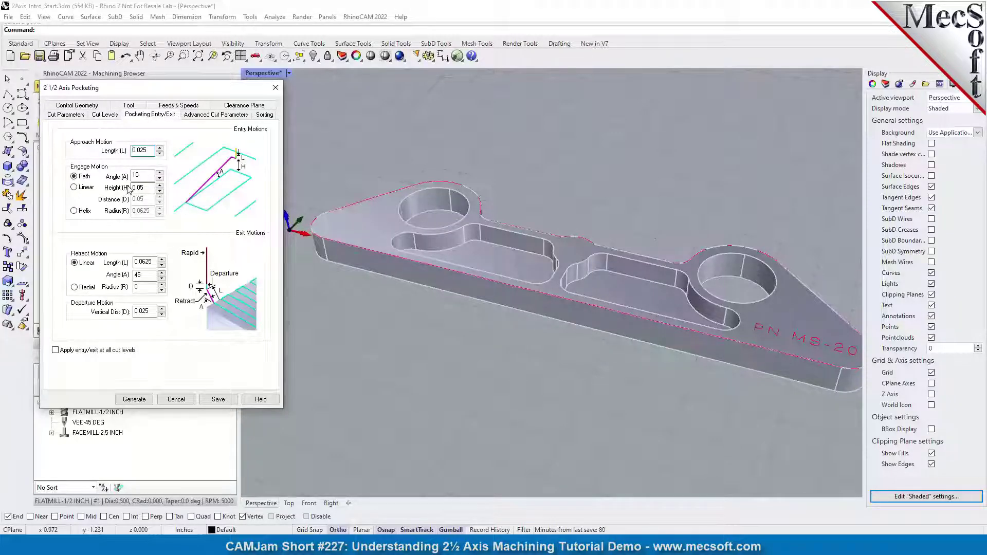
left_click(214, 114)
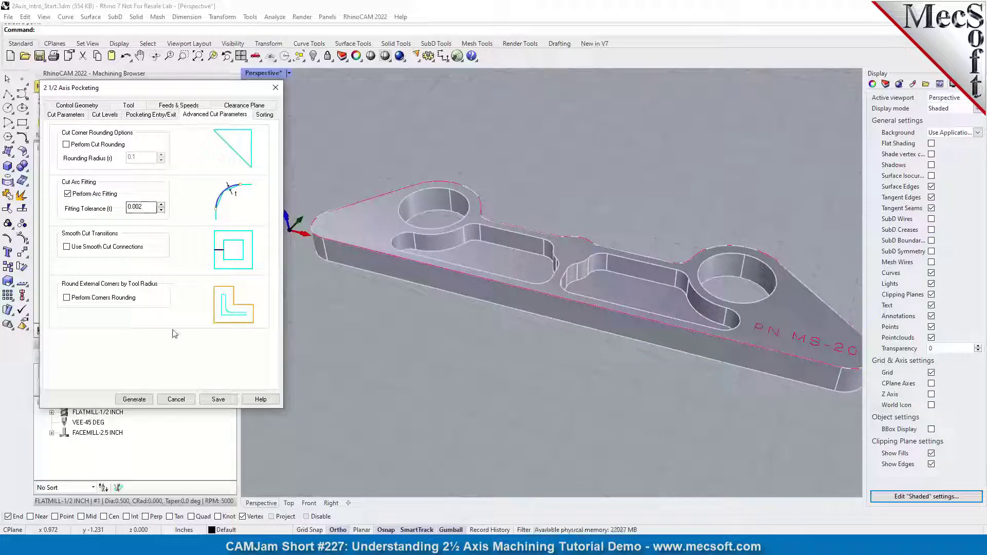
left_click(135, 399)
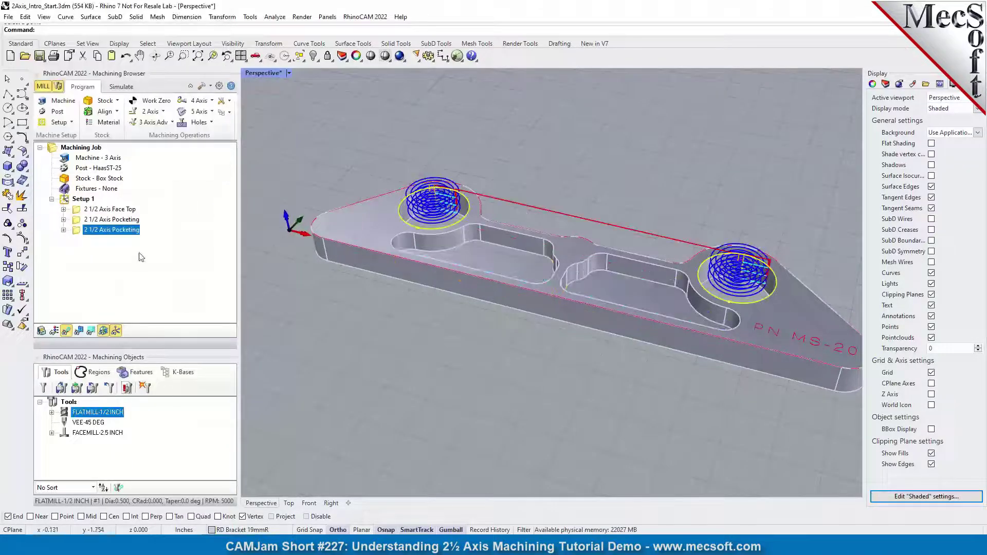
- Reopen the hole pocketing operation, set its Location of Cut Geometry to At Top, and regenerate the toolpath
double_click(76, 234)
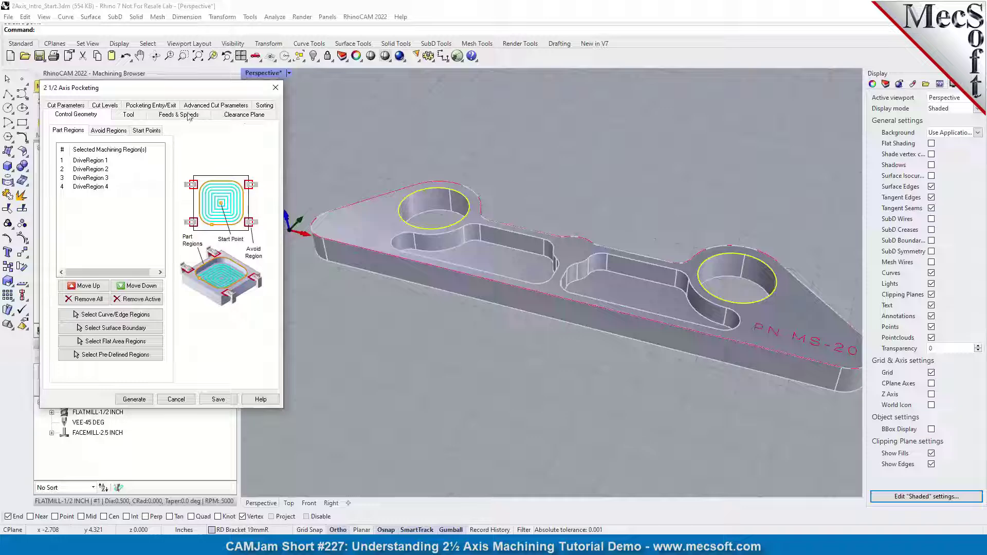
left_click(105, 105)
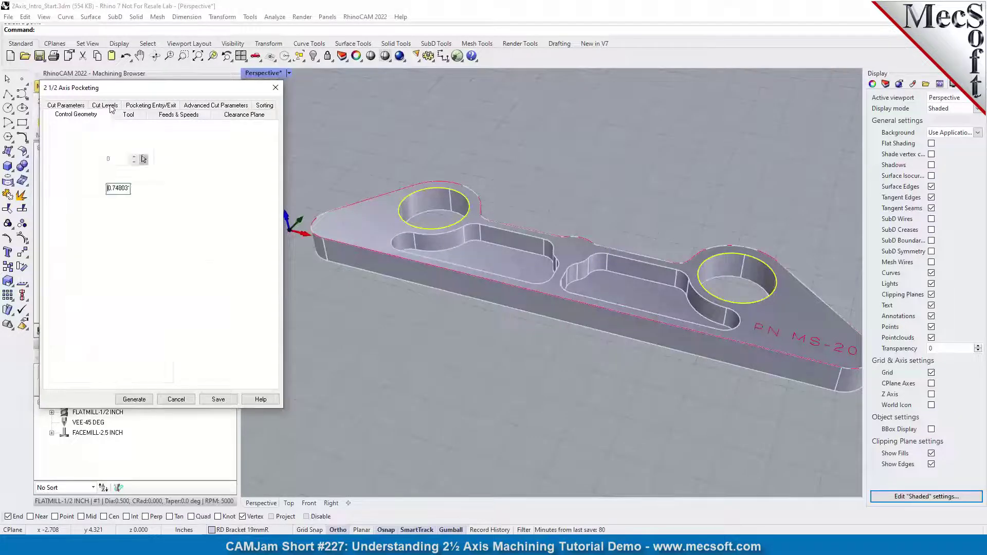
mouse_move(180, 91)
left_mouse_down()
mouse_move(228, 117)
mouse_move(190, 106)
left_mouse_up()
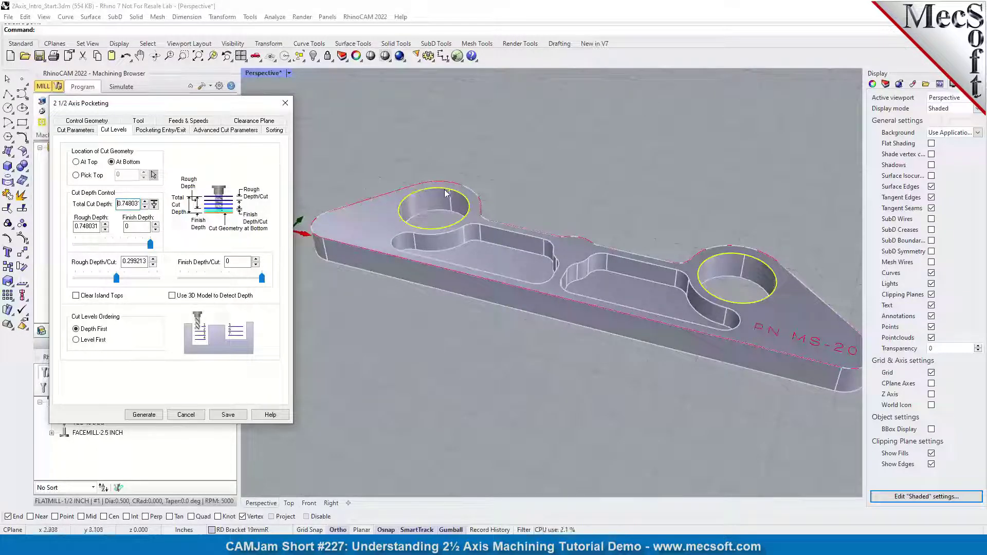
left_click(76, 162)
left_click(144, 415)
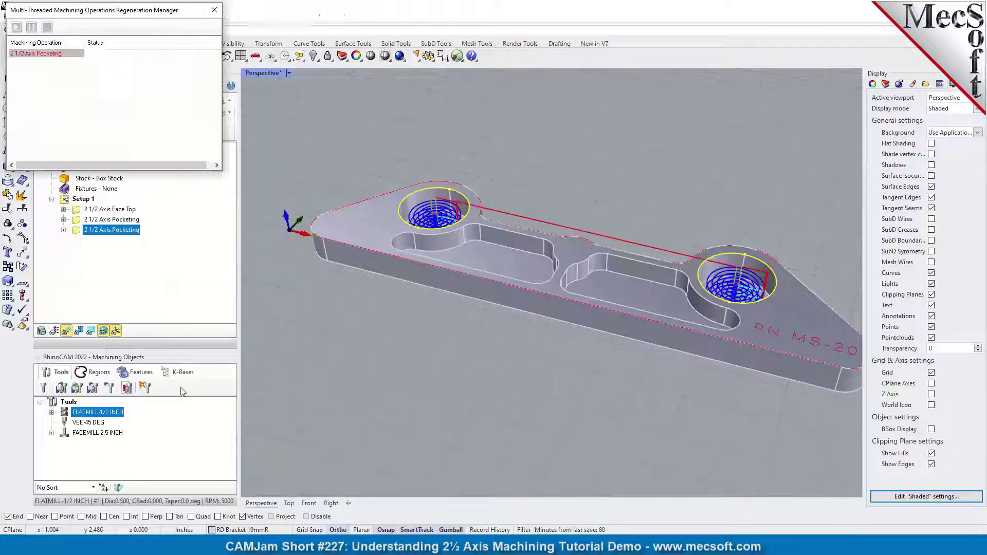
- Reopen the hole pocketing operation, examine its selected hole edges on the model, and regenerate the toolpath
double_click(78, 232)
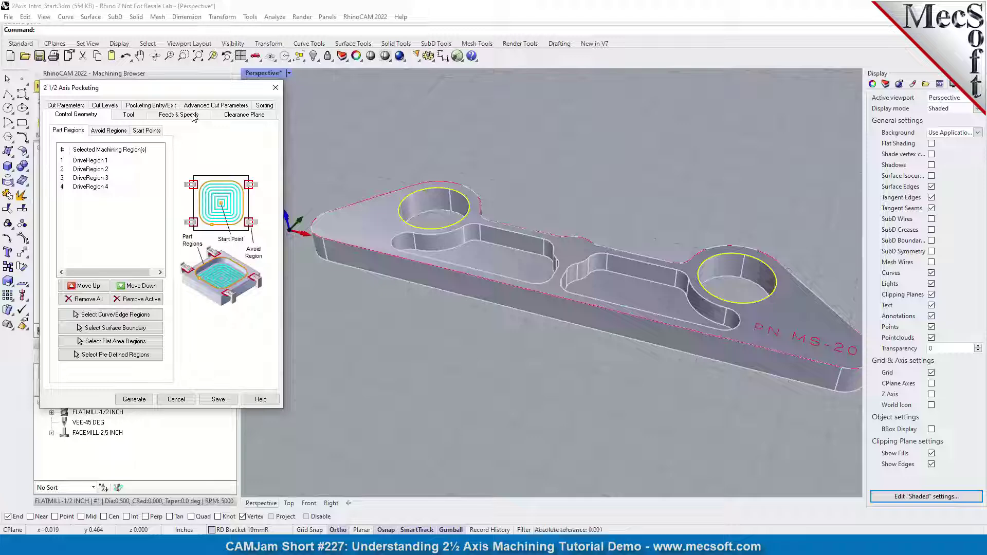
scroll(426, 196, "up", 5)
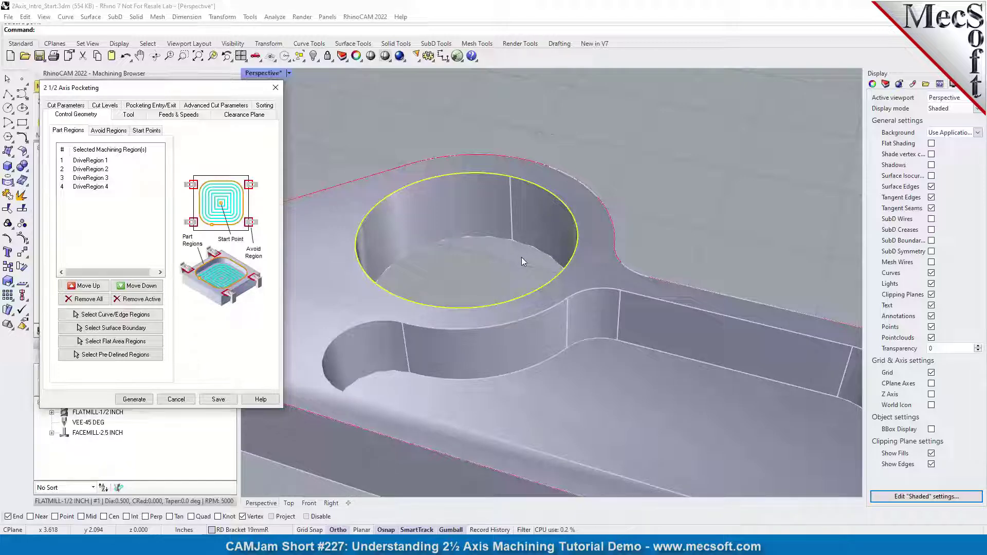
scroll(409, 214, "down", 3)
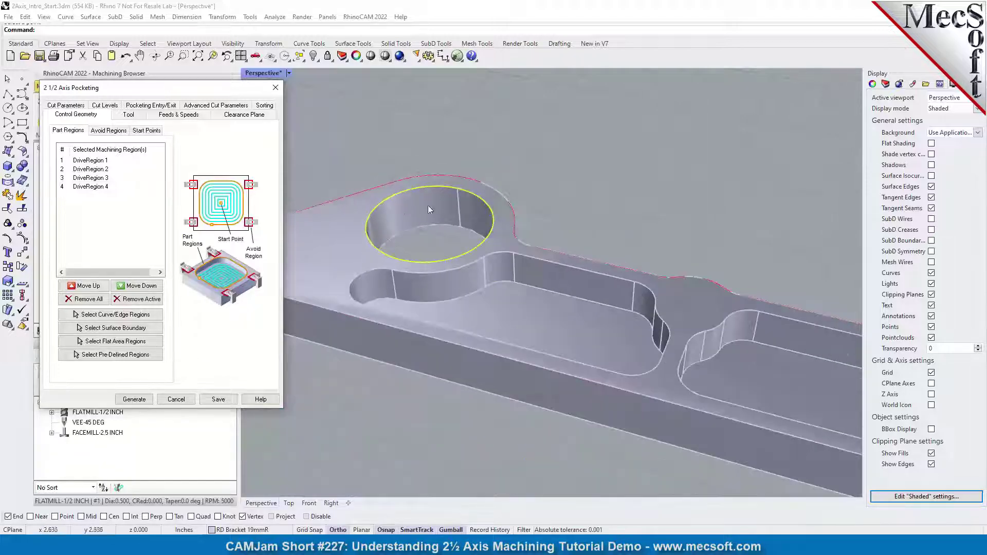
scroll(438, 207, "down", 2)
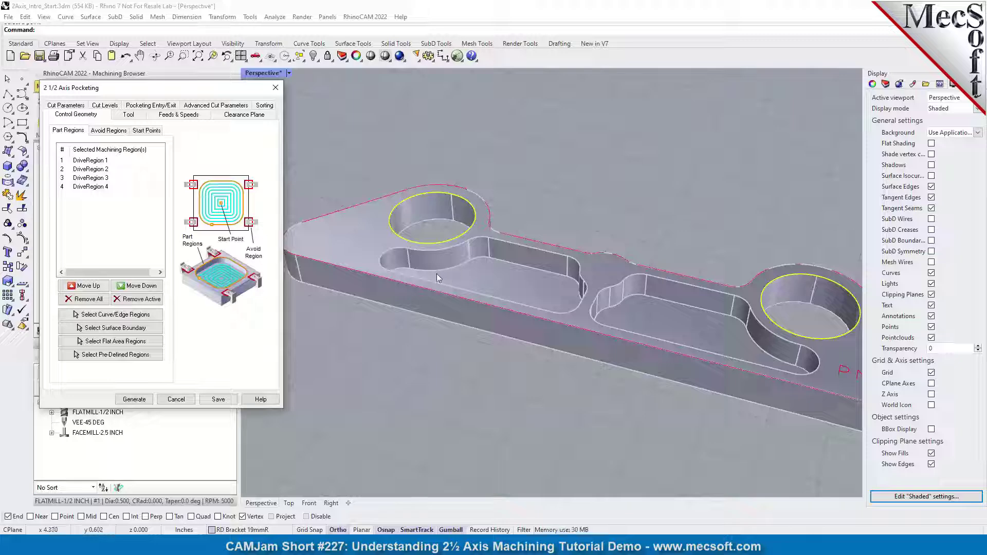
scroll(434, 174, "down", 2)
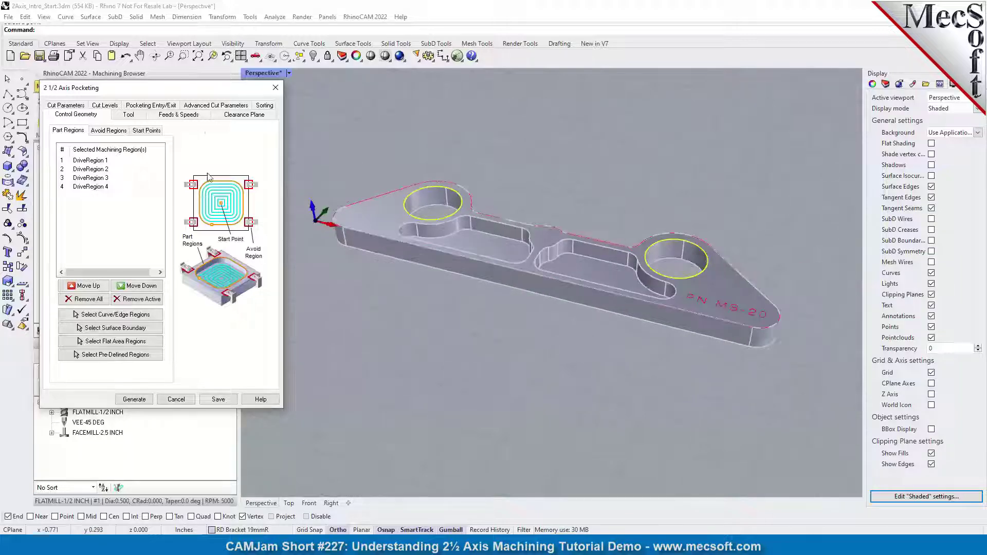
left_click(133, 400)
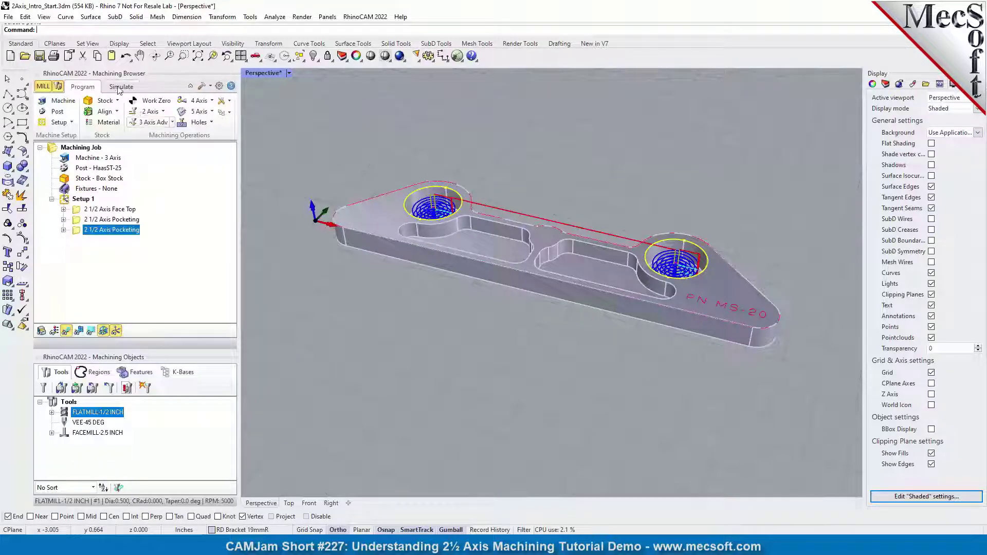
- Create a 2½ axis Profiling operation and select the part's outer top perimeter as its machining region
left_click(148, 112)
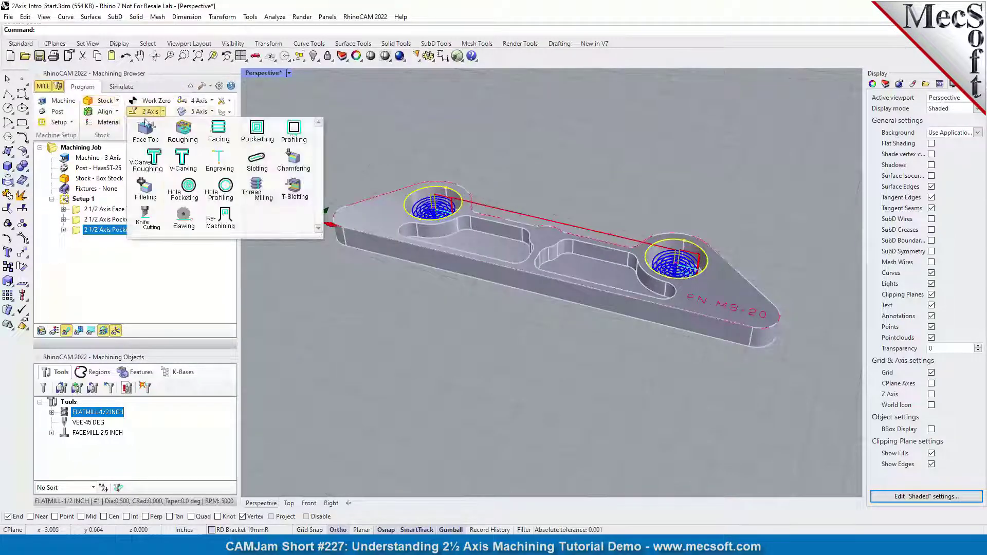
left_click(292, 132)
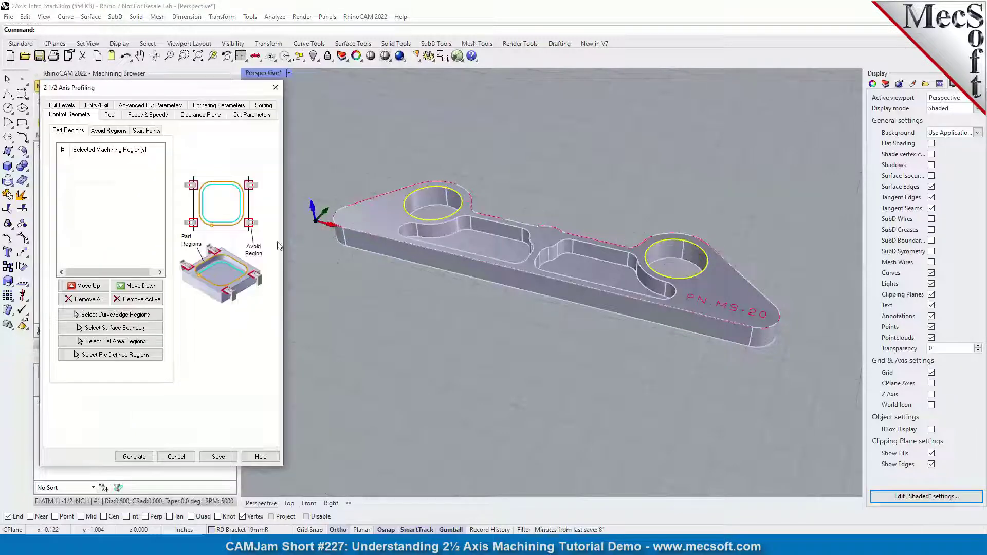
left_click(98, 315)
left_click(386, 195)
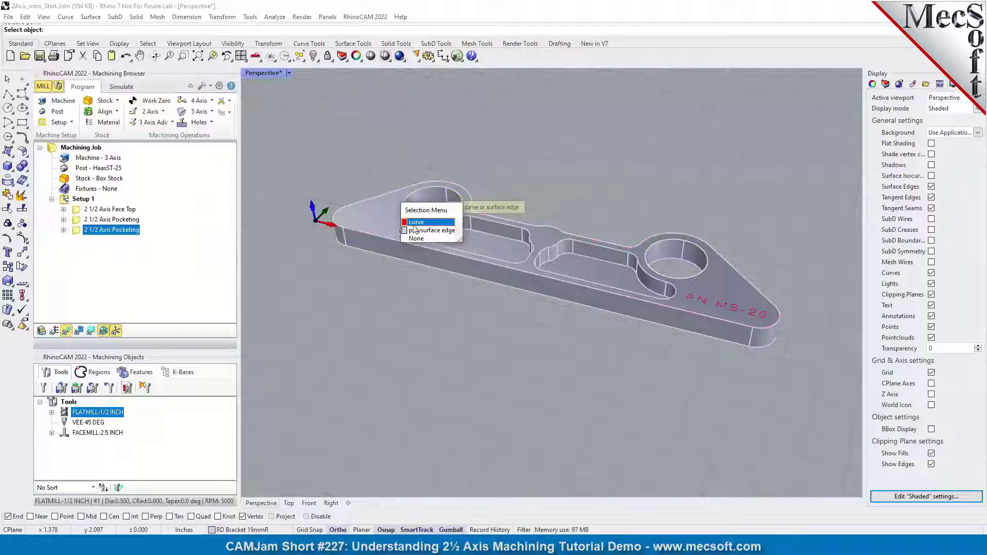
left_click(417, 229)
key("Return")
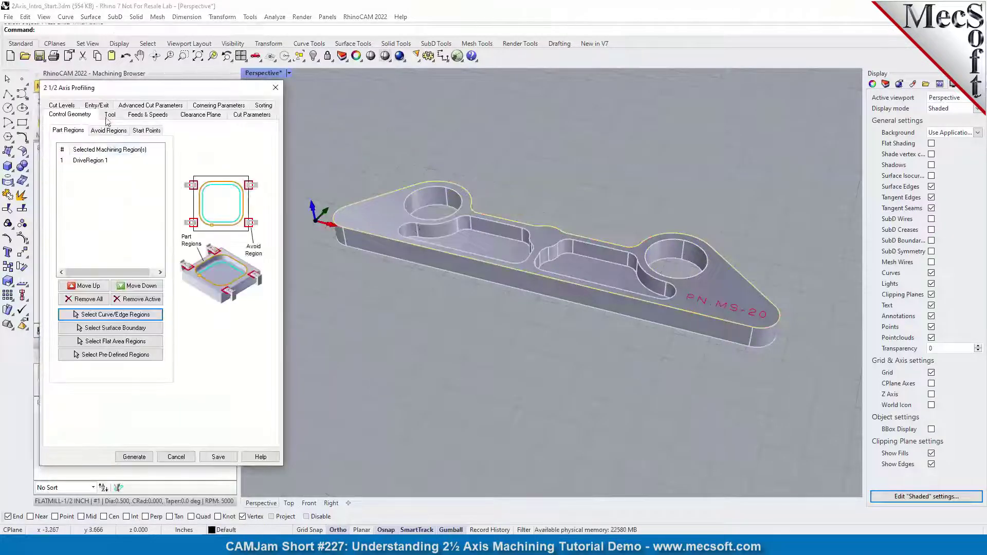
- Check the profiling operation's FLATMILL-1/2 INCH tool and set the Cutting Side to Determine using 3D Model
left_click(110, 115)
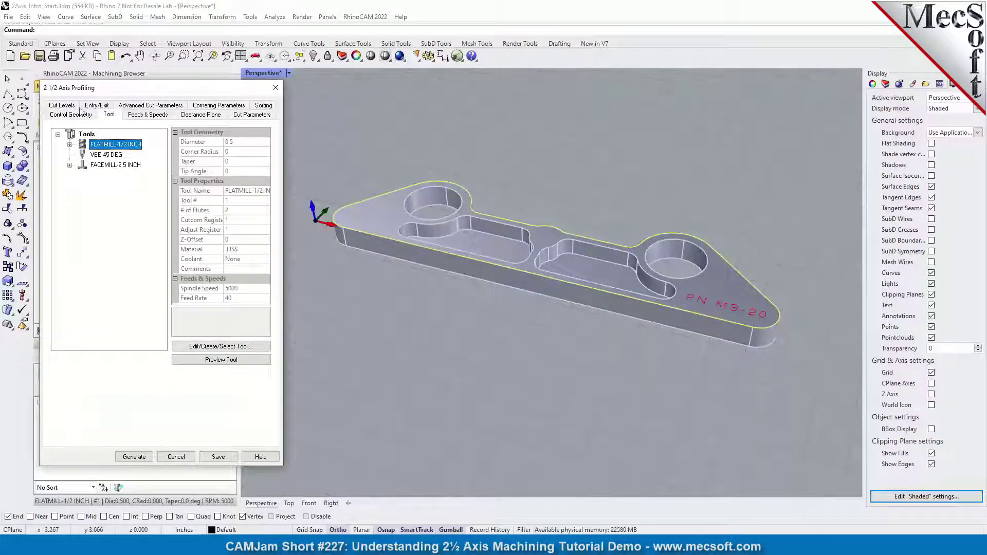
left_click(252, 116)
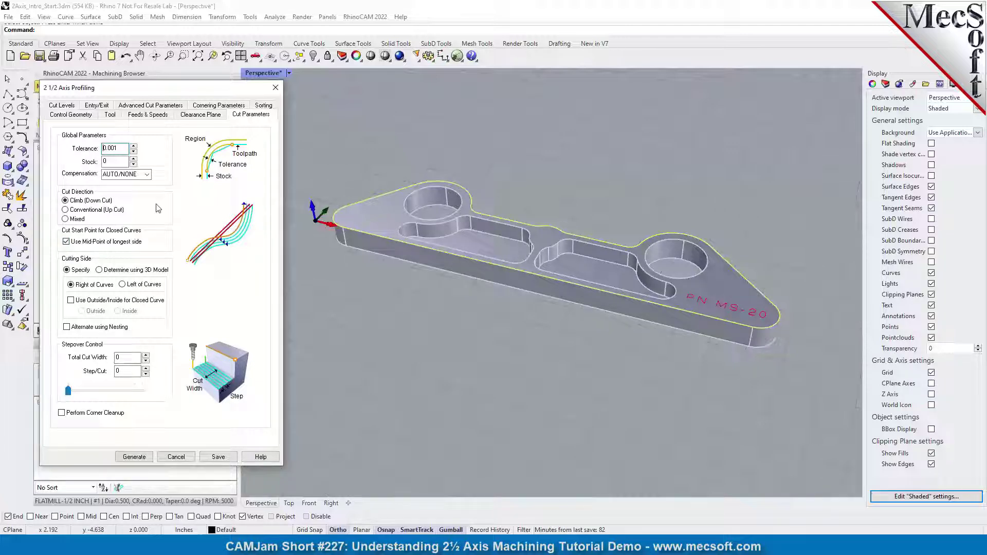
left_click(99, 270)
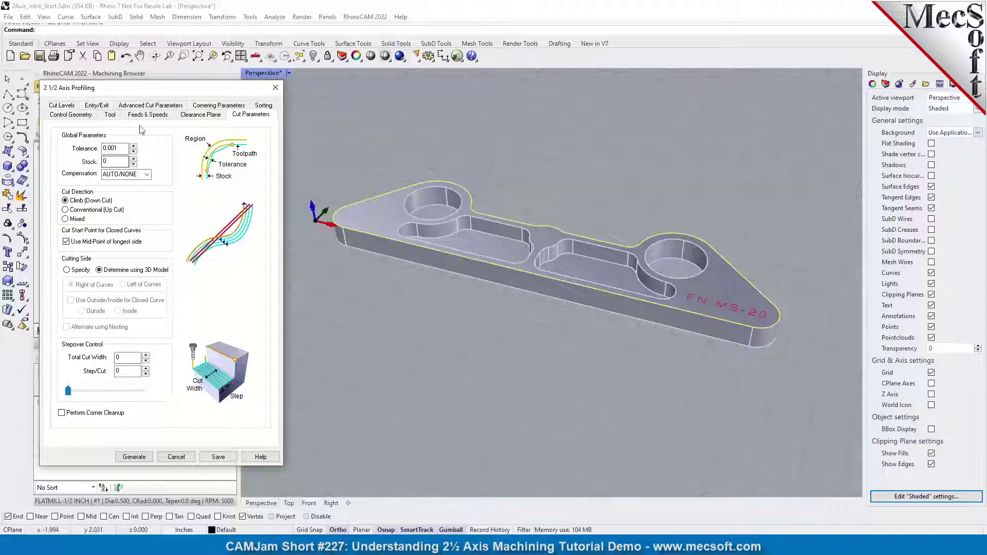
- Pick the profiling operation's total cut depth of 0.748031 from the part's side wall and set Rough Depth/Cut to 0.299213
left_click(62, 106)
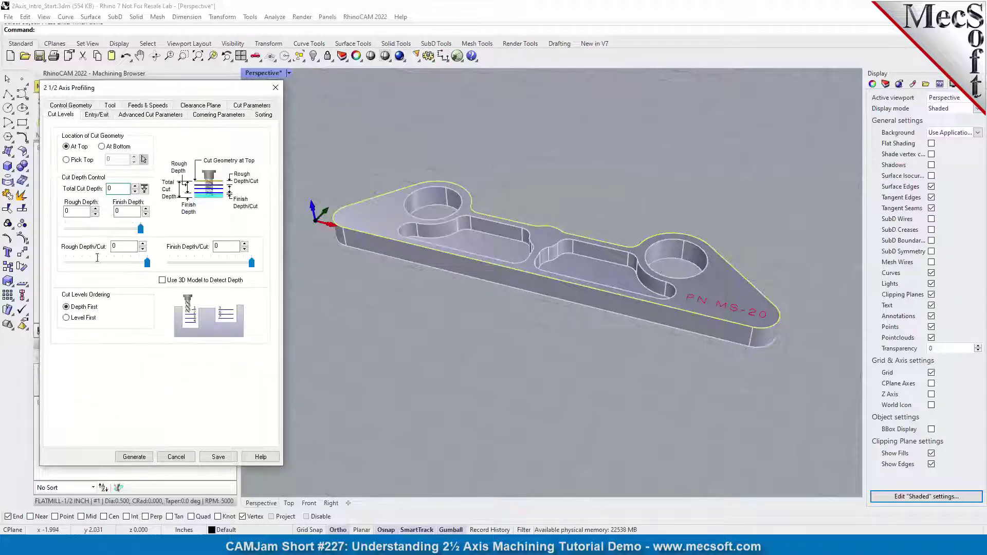
left_click(145, 188)
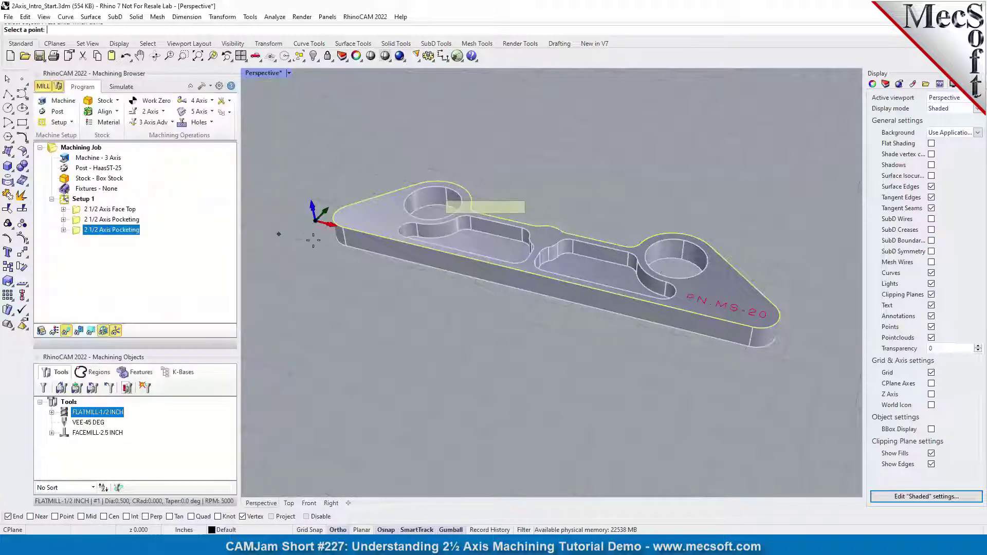
left_click(346, 243)
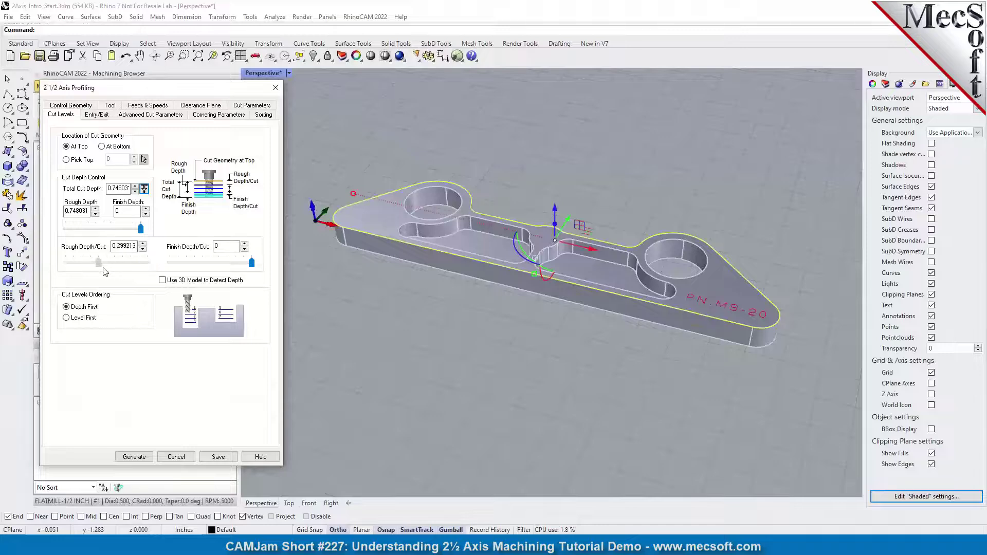
- Review the profiling operation's entry/exit, advanced cut and cornering settings and generate the outer profile toolpath
left_click(103, 115)
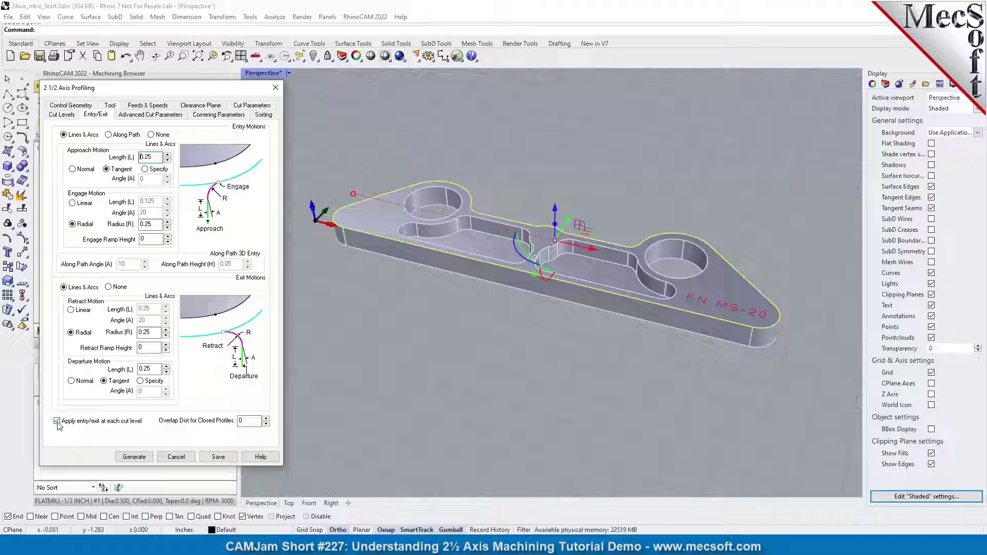
left_click_drag(250, 420, 230, 420)
left_click(142, 114)
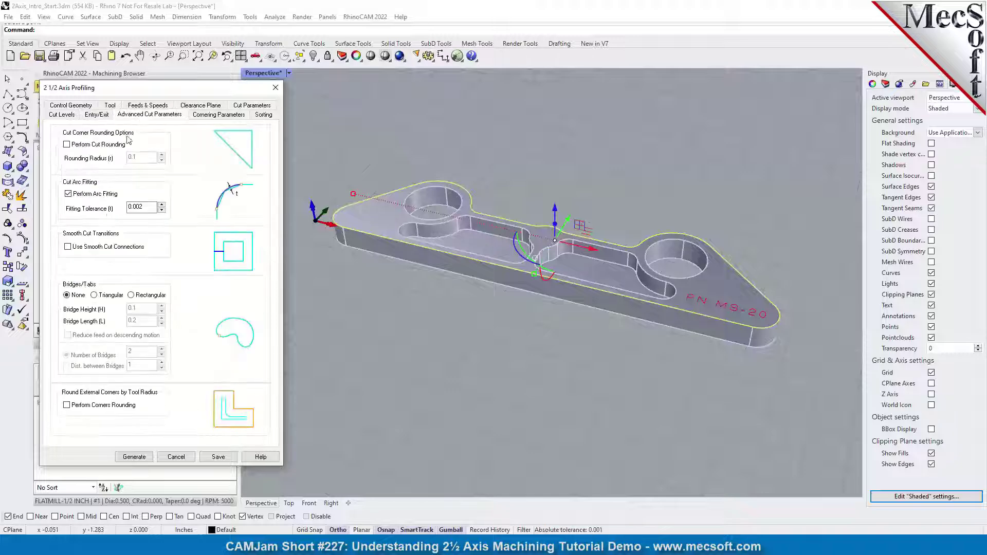
left_click(231, 118)
left_click(134, 457)
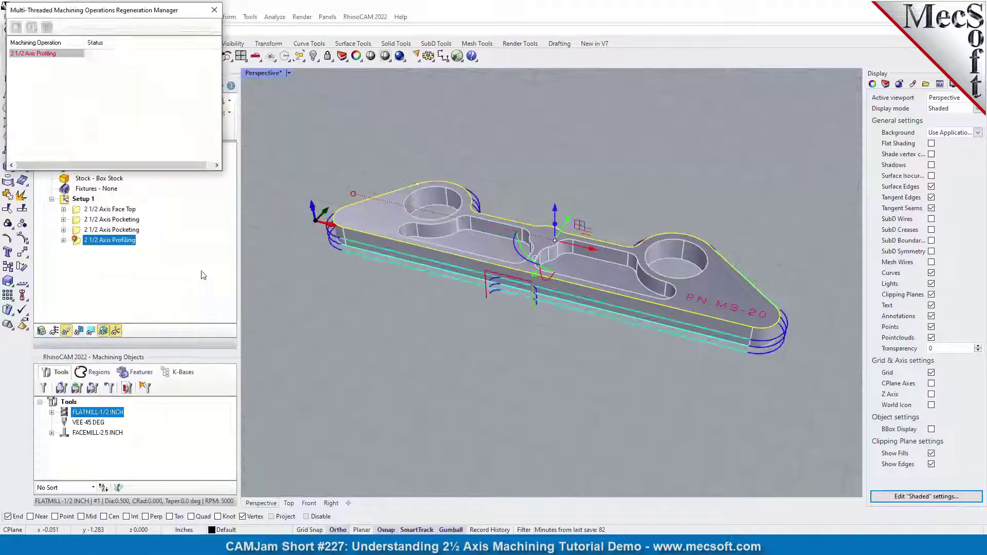
- Simulate the profiling toolpath around the part's outer perimeter with Simulate by Moves turned off
right_click_drag(534, 333, 547, 312)
left_click(122, 88)
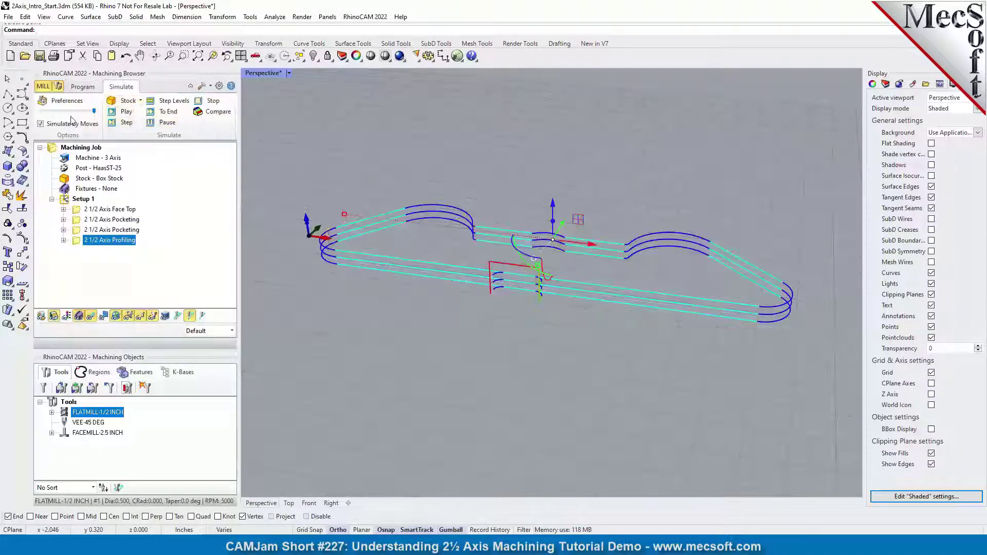
left_click(128, 112)
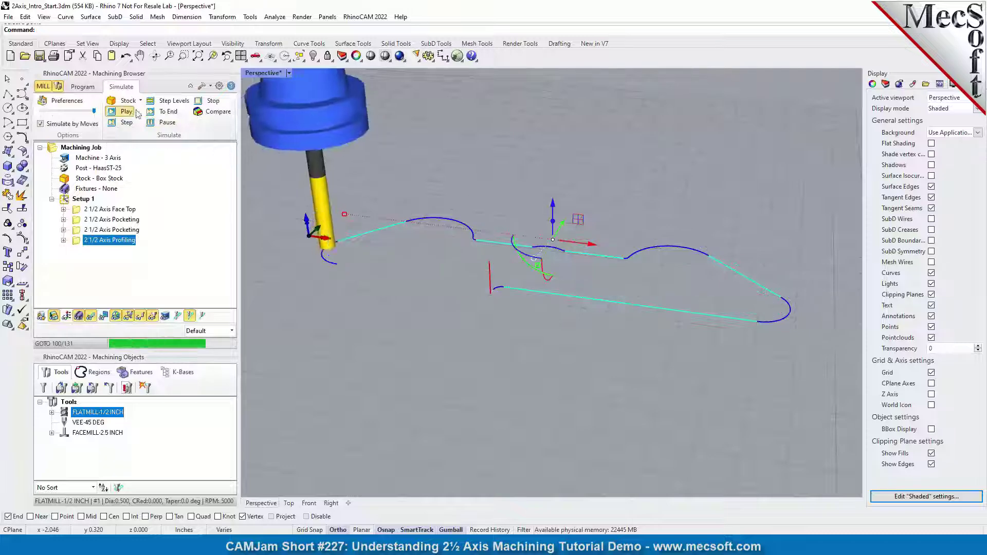
left_click(41, 124)
left_click(128, 112)
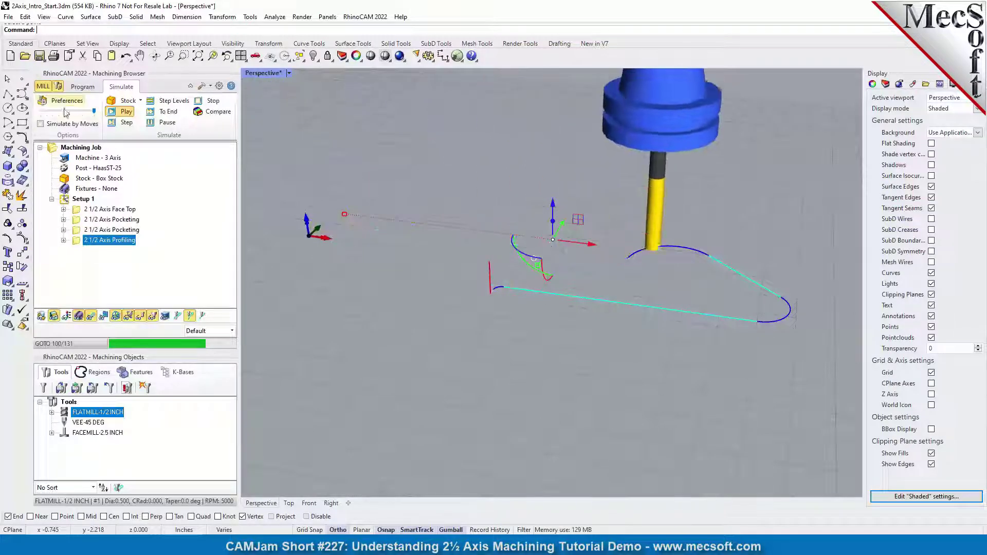
- Simulate the machining job until the 2½ axis Profiling operation
right_click(76, 242)
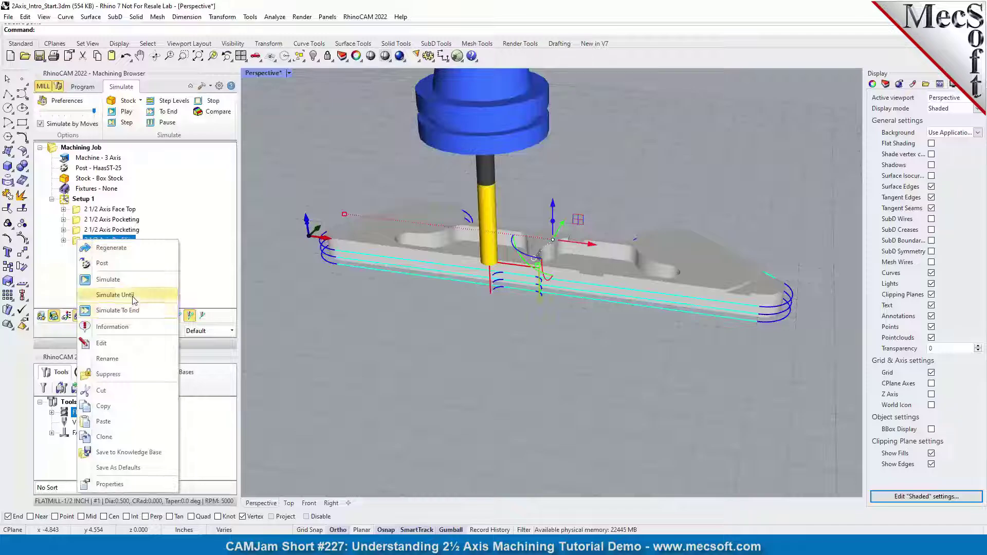